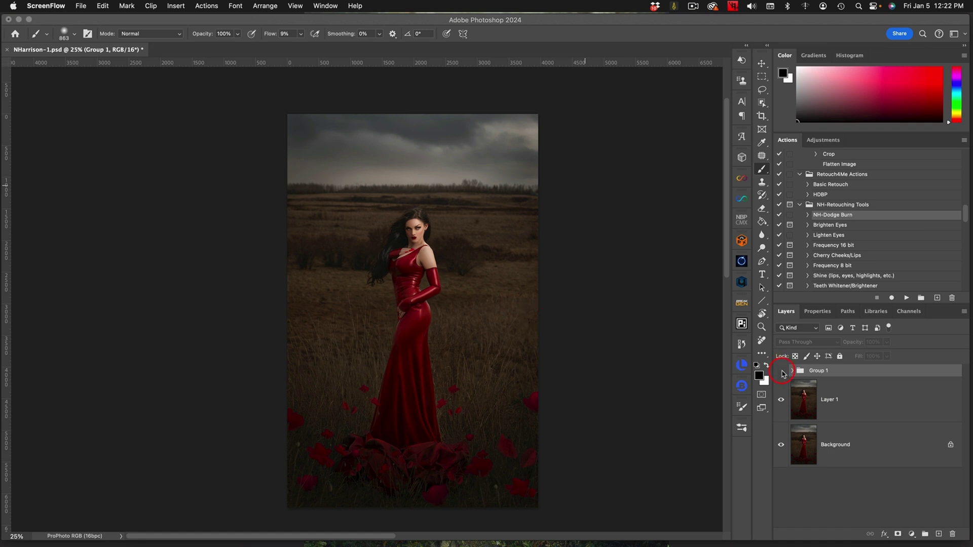
Toggle Group 1's grade off and on to compare it with the original portrait.
click(783, 374)
click(783, 374)
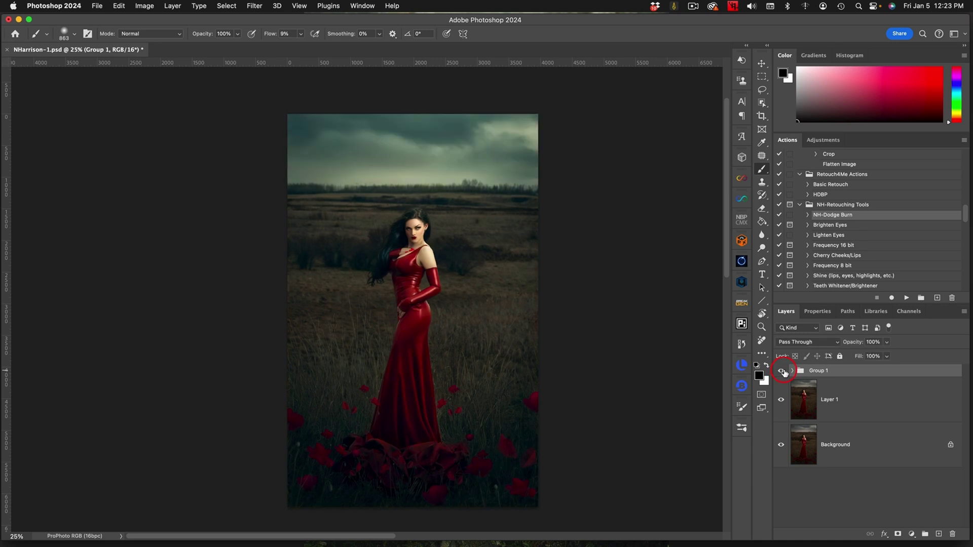
click(783, 373)
click(784, 373)
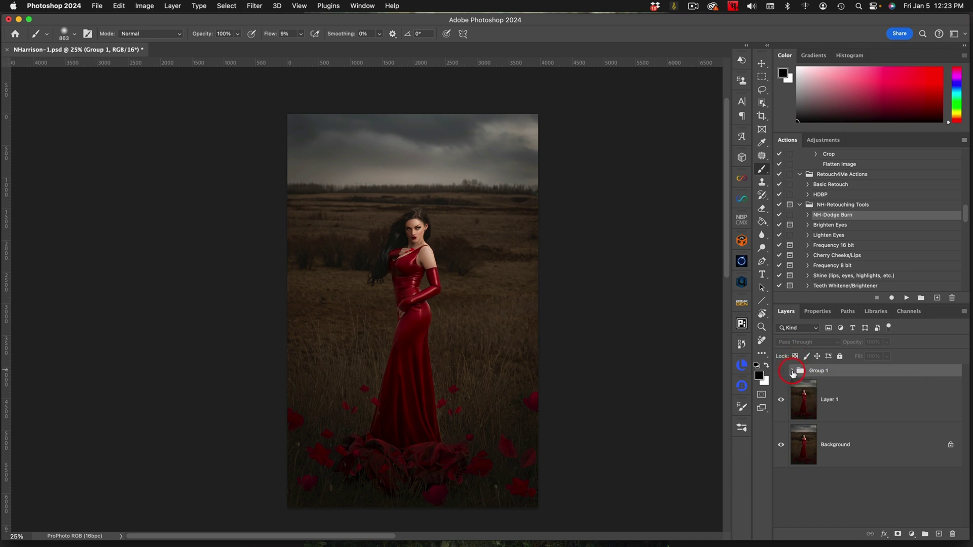
click(781, 371)
Expand Group 1, hide Levels 1 and Selective Color 1, and toggle the Color Lookup layers.
click(793, 371)
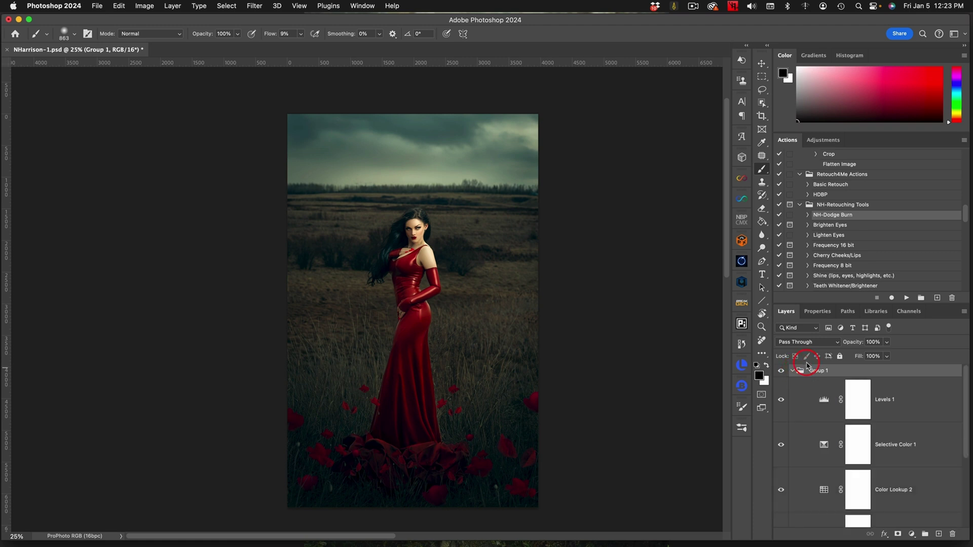
click(781, 399)
click(780, 444)
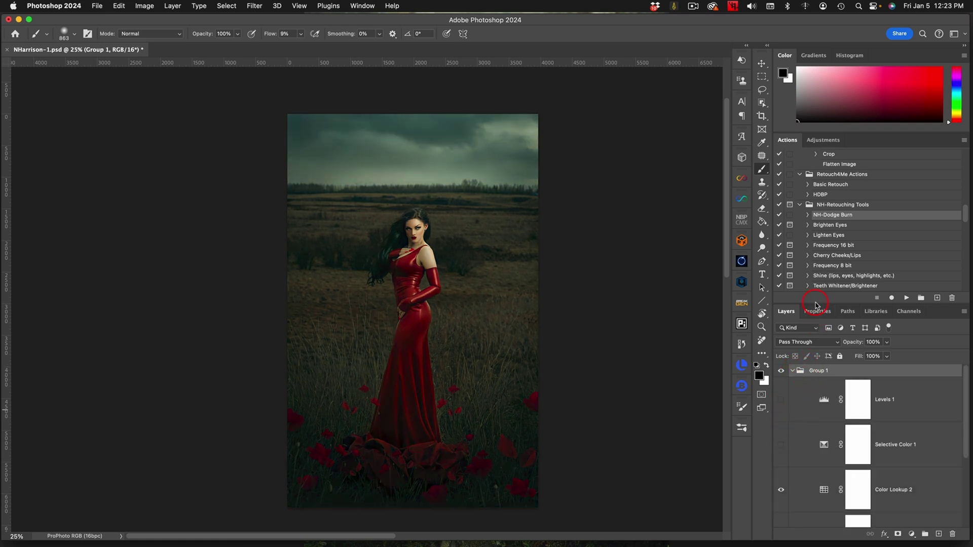
drag(814, 303, 815, 192)
click(781, 379)
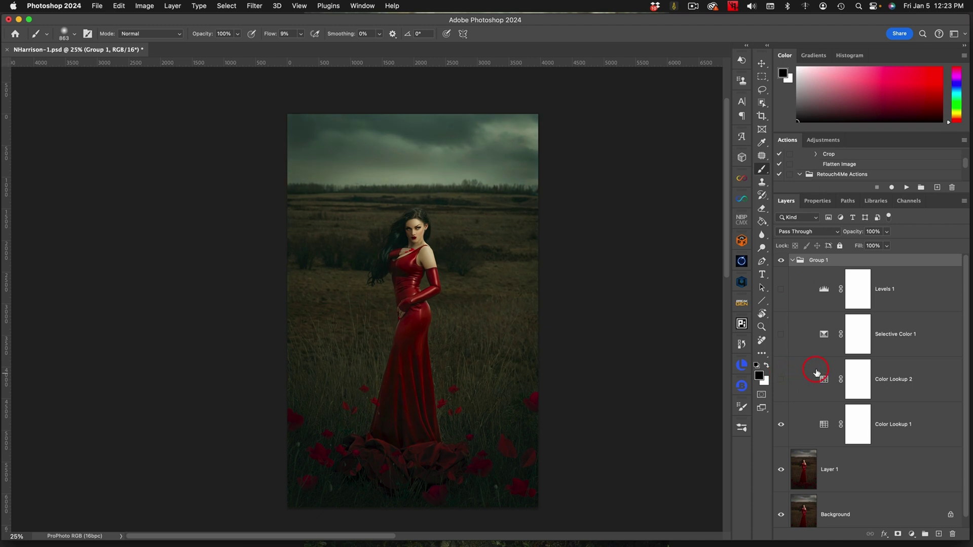
click(781, 425)
click(781, 425)
click(781, 424)
Confirm Color Lookup 1 uses the TensionGreen.3DL LUT.
double_click(824, 426)
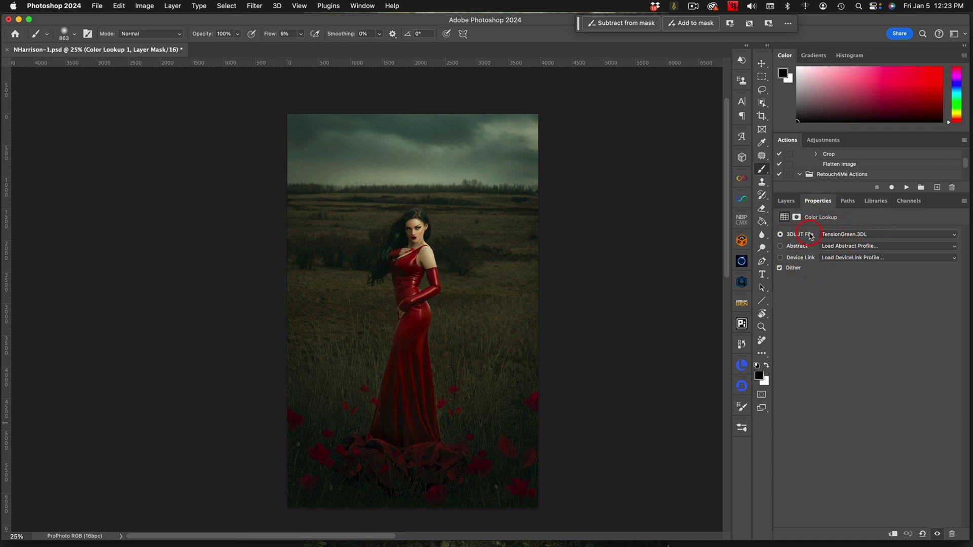
click(854, 236)
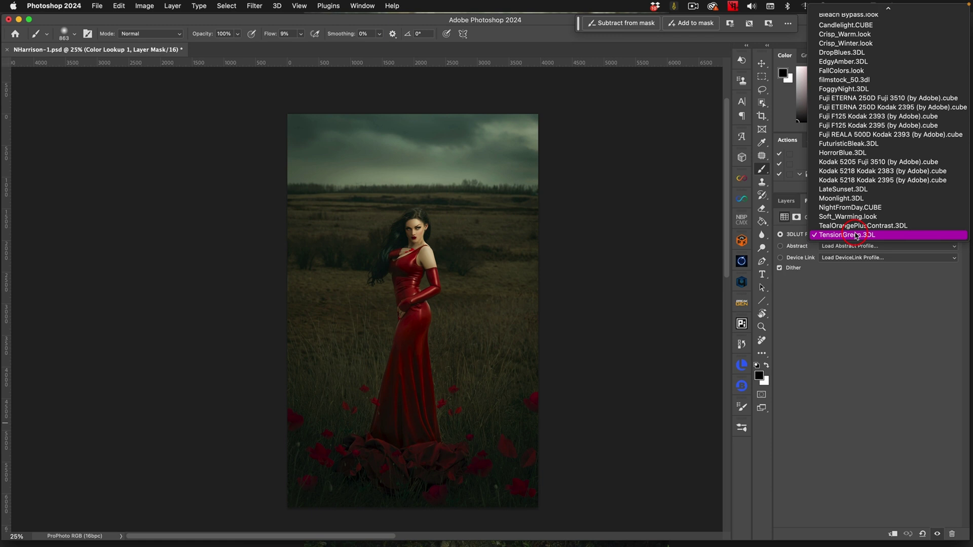
click(859, 283)
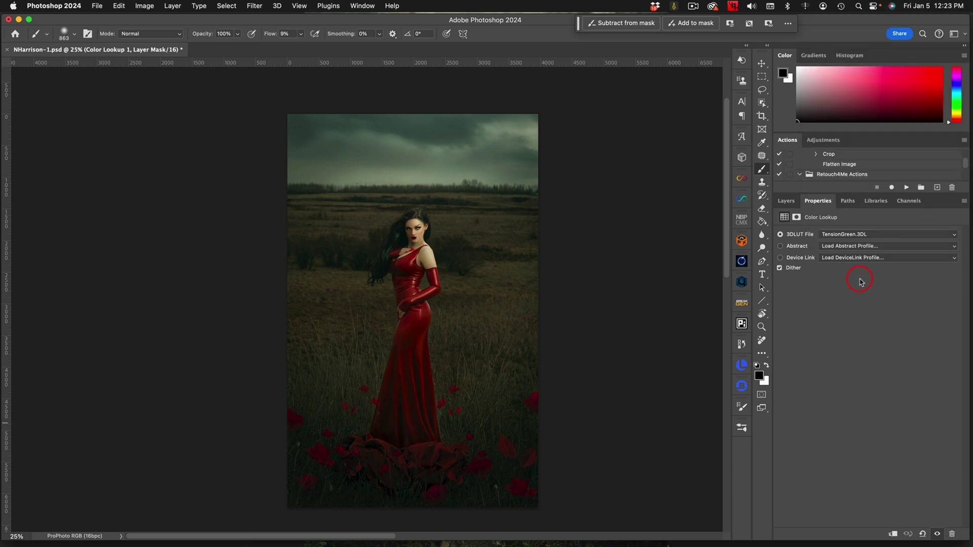
click(787, 201)
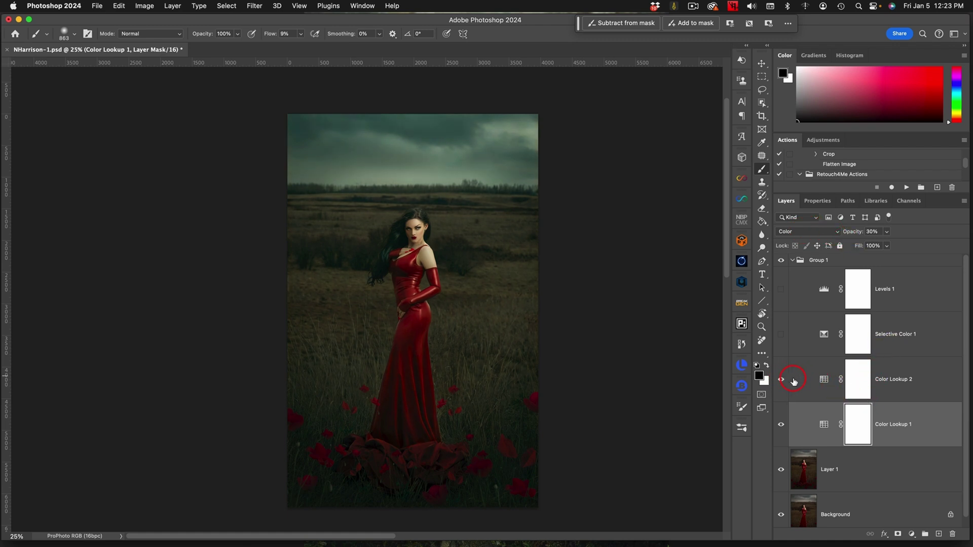
Apply NightFromDay.CUBE to Color Lookup 2 and set its blend mode to Color.
double_click(824, 380)
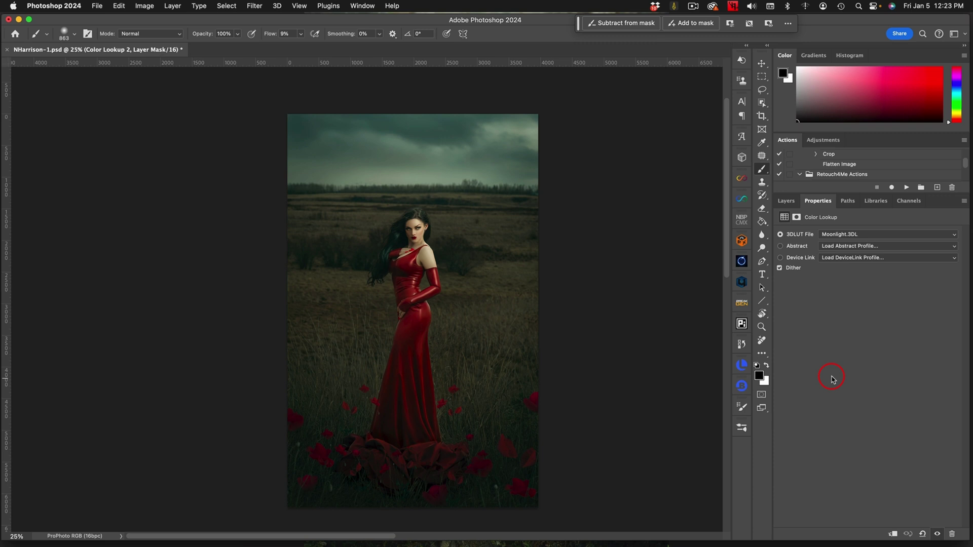
click(843, 234)
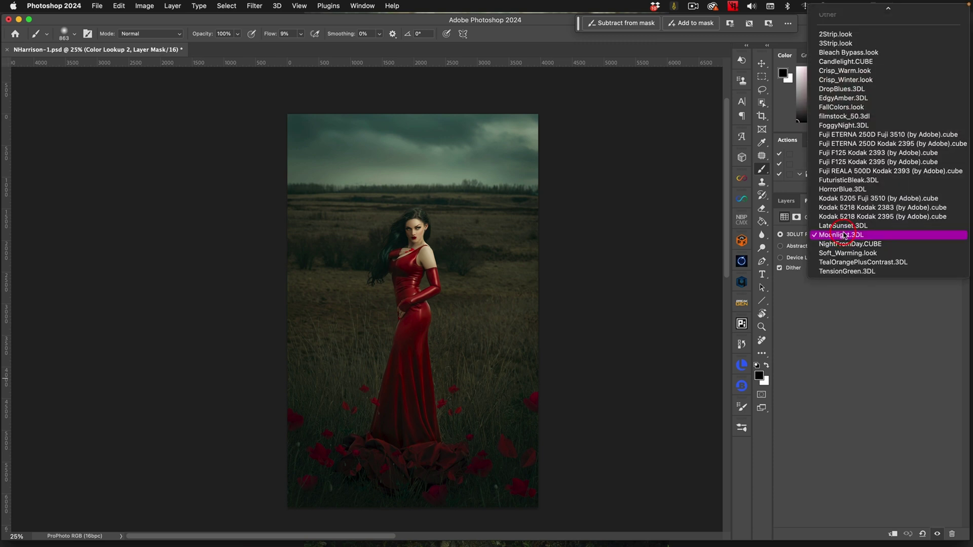
click(844, 243)
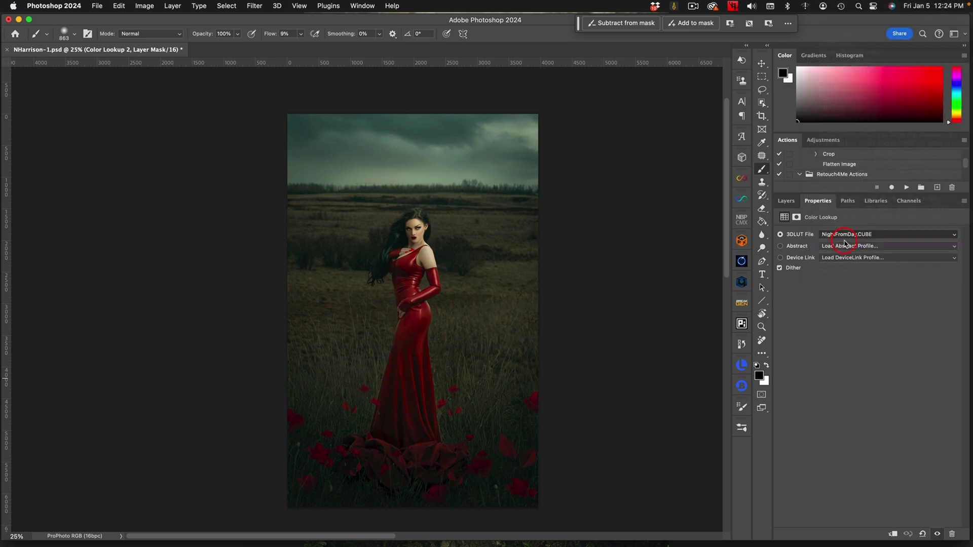
key(F7)
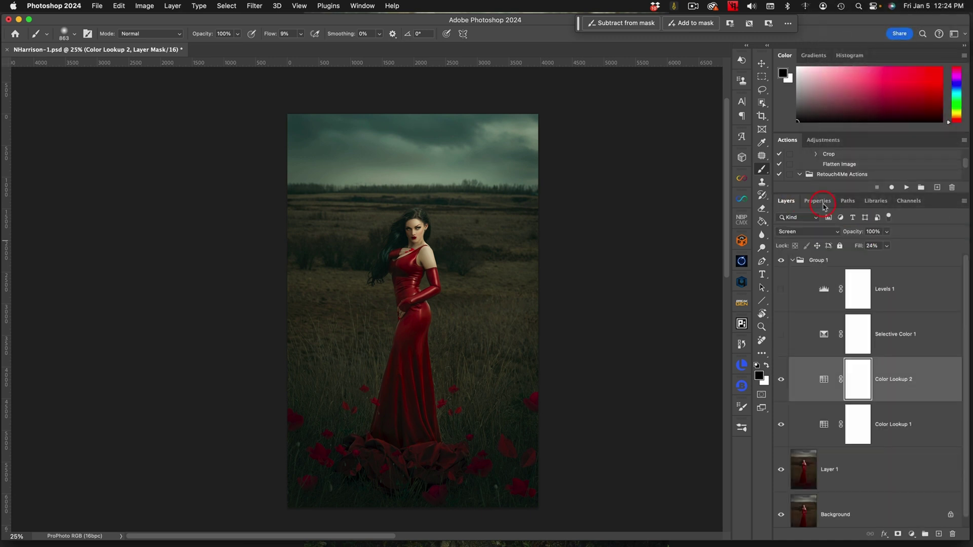
click(812, 232)
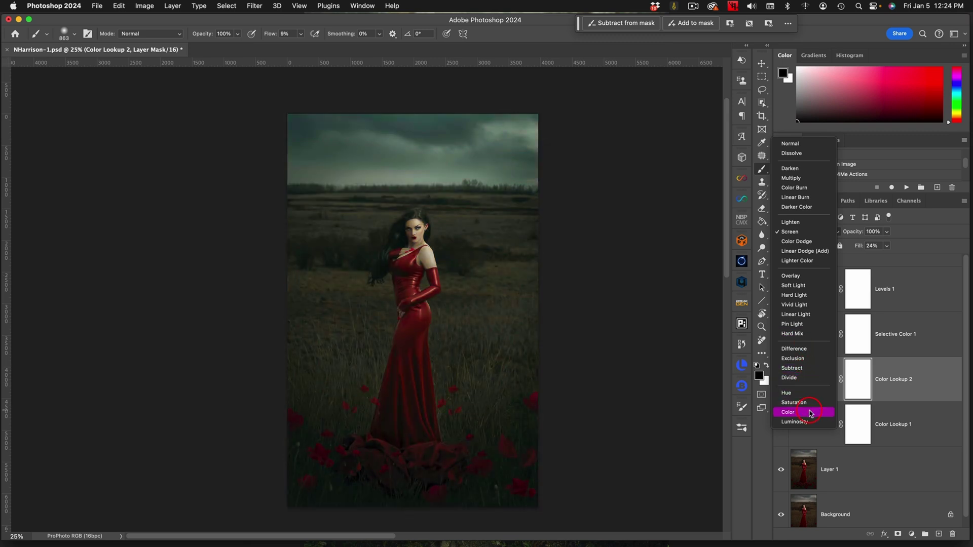
click(810, 413)
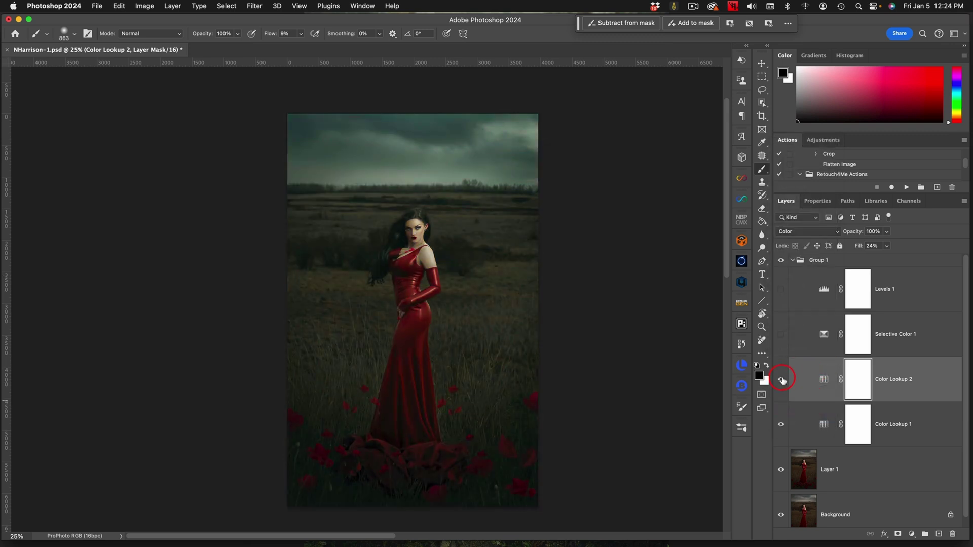
click(781, 379)
click(781, 380)
Adjust Color Lookup 2's Fill, settling at about 51%.
click(887, 246)
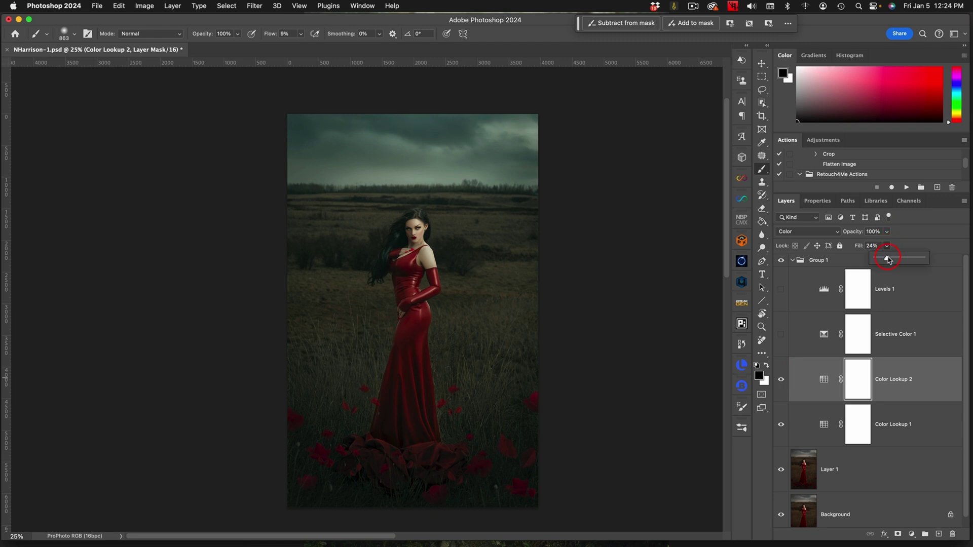
drag(887, 260, 905, 260)
drag(905, 259, 910, 259)
drag(911, 259, 903, 259)
drag(899, 259, 898, 259)
Switch Color Lookup 2's LUT to Moonlight.3DL, keeping Color blend mode.
click(824, 379)
click(824, 381)
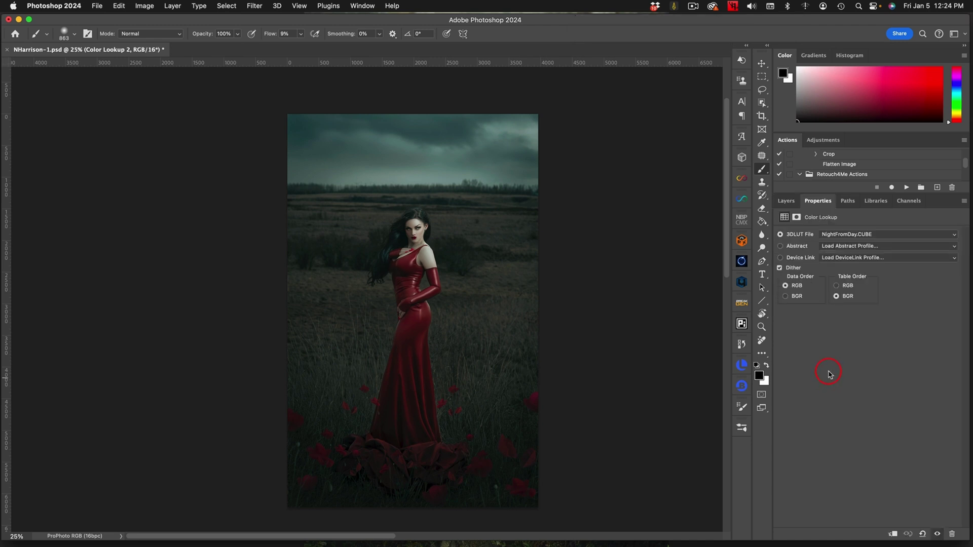
click(853, 235)
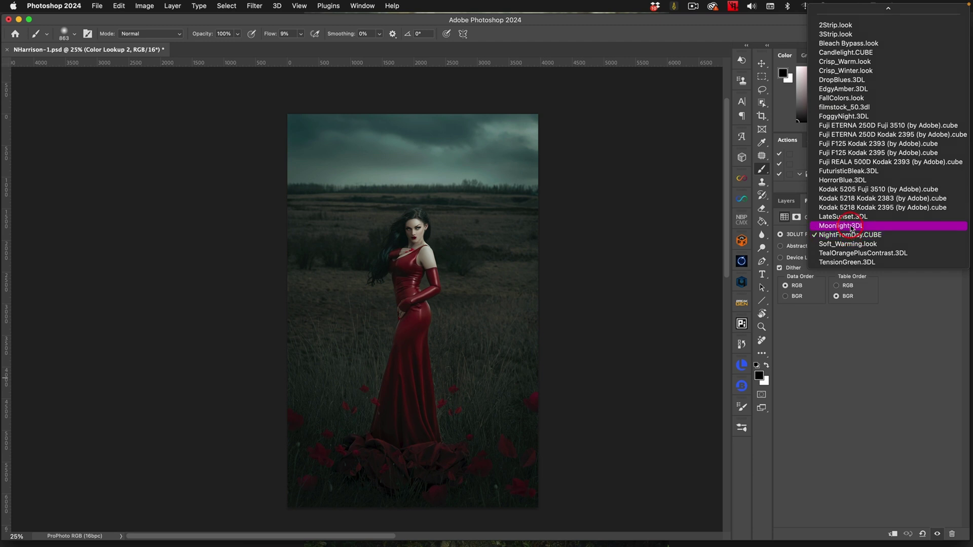
click(861, 226)
click(786, 200)
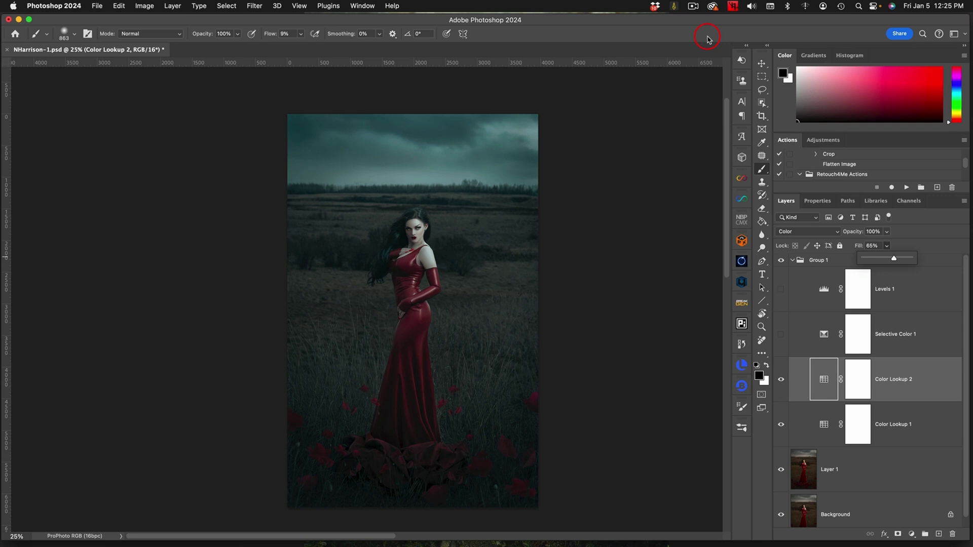
click(802, 232)
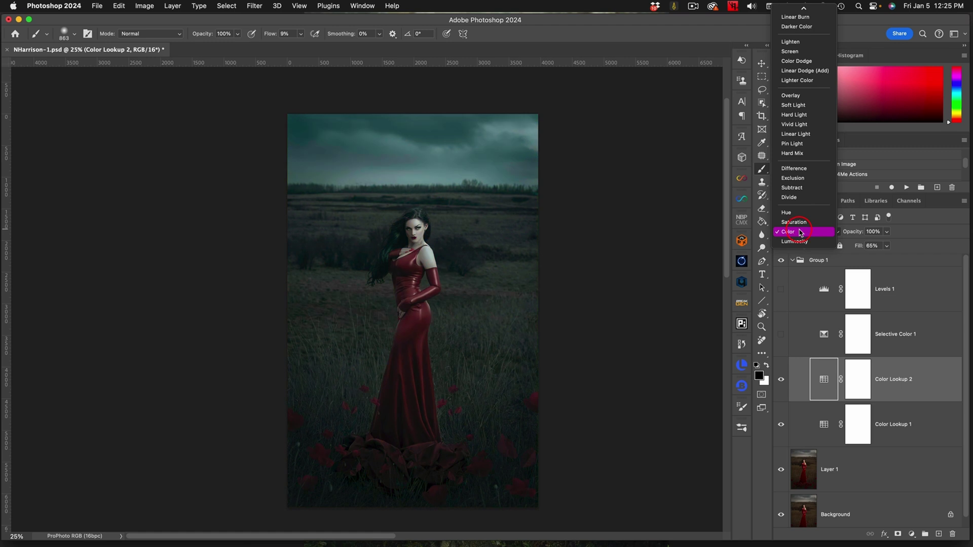
click(801, 233)
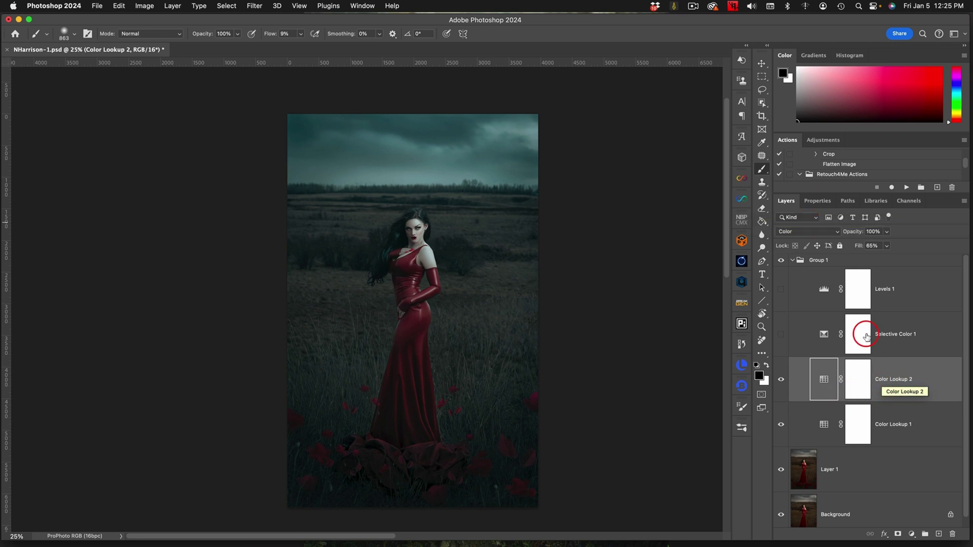
Turn on Selective Color 1 and tweak Blacks, Neutrals (Cyan −1, Yellow +2) and Whites (Yellow −4).
click(780, 335)
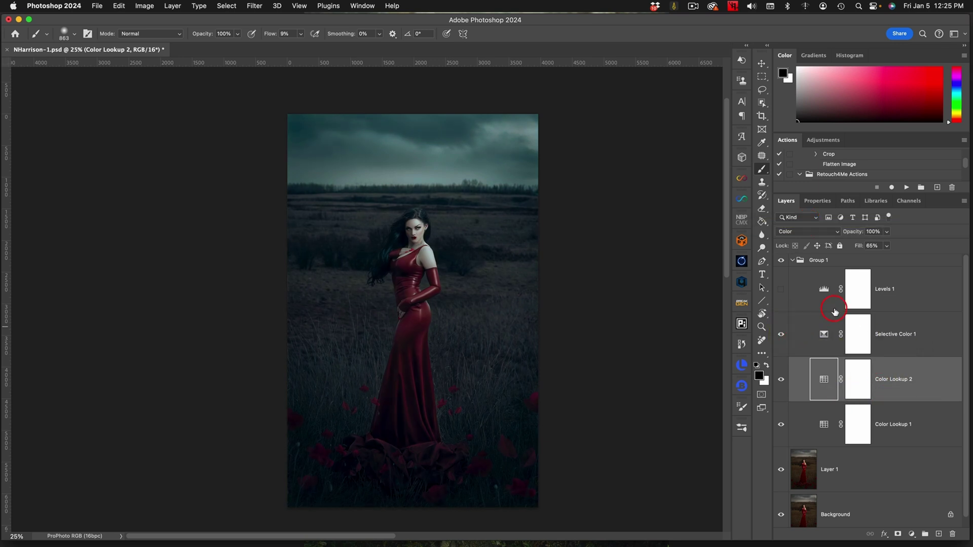
double_click(824, 332)
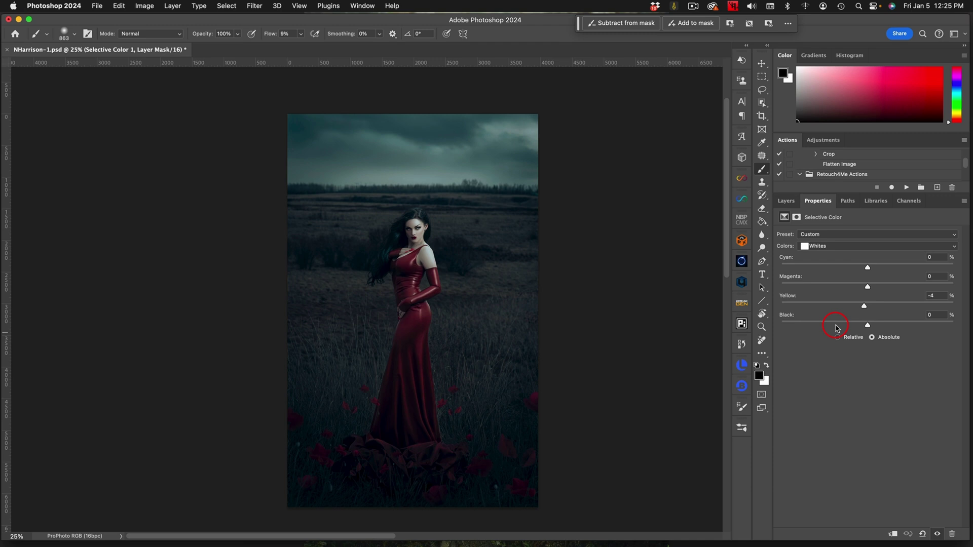
click(838, 246)
click(853, 259)
click(821, 246)
click(836, 235)
click(882, 251)
click(856, 237)
click(793, 201)
Turn on Levels 1 and set its white input point to 213.
click(782, 288)
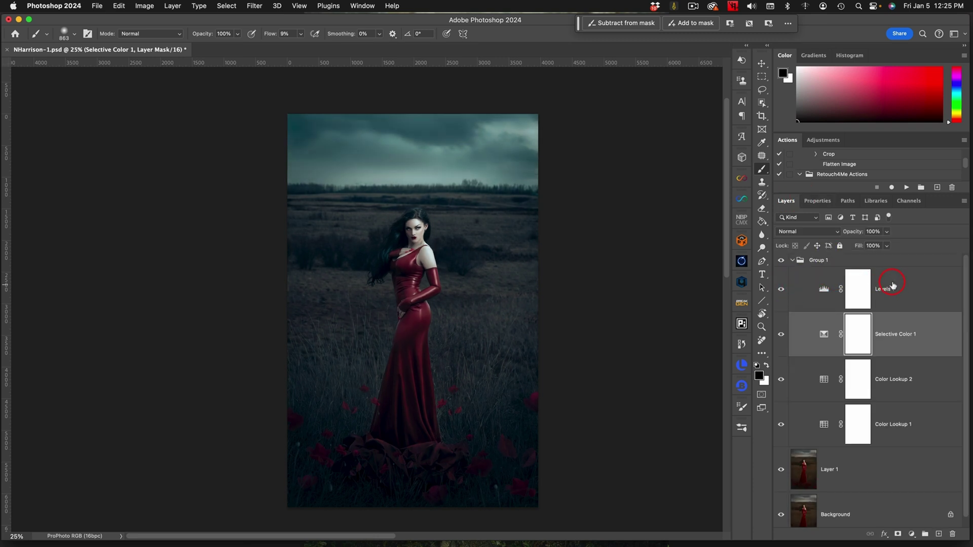
click(863, 302)
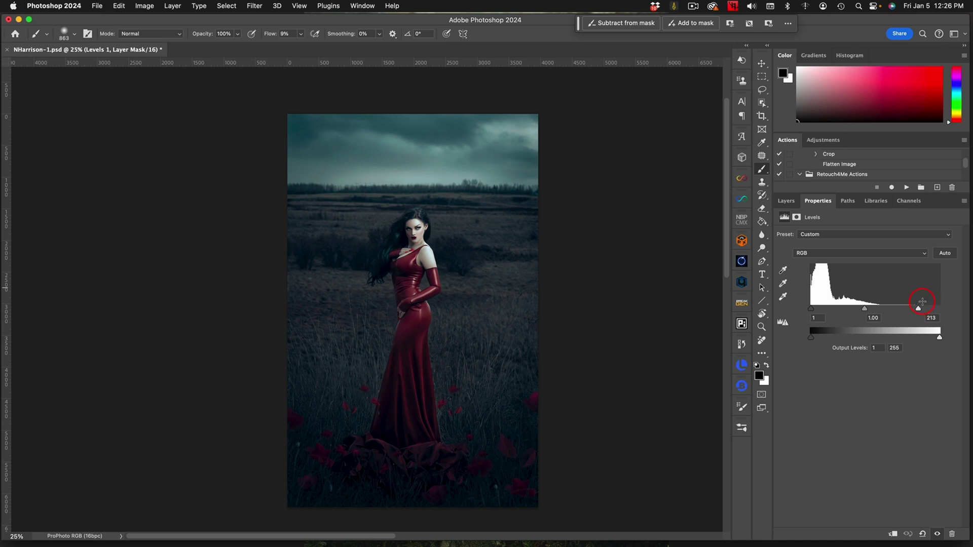
click(786, 201)
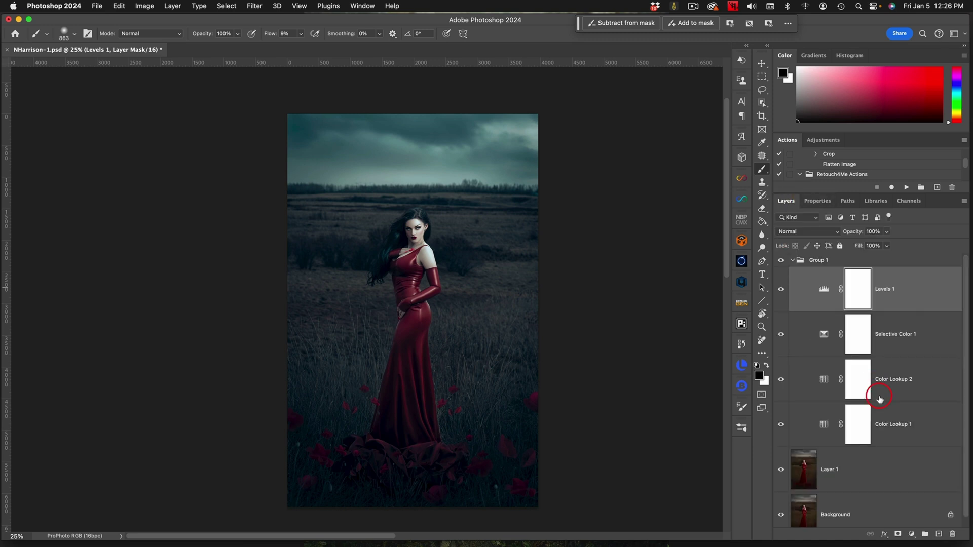
Swap Color Lookup 2's LUT to NightFromDay.CUBE and lower its Fill to 47%.
double_click(824, 380)
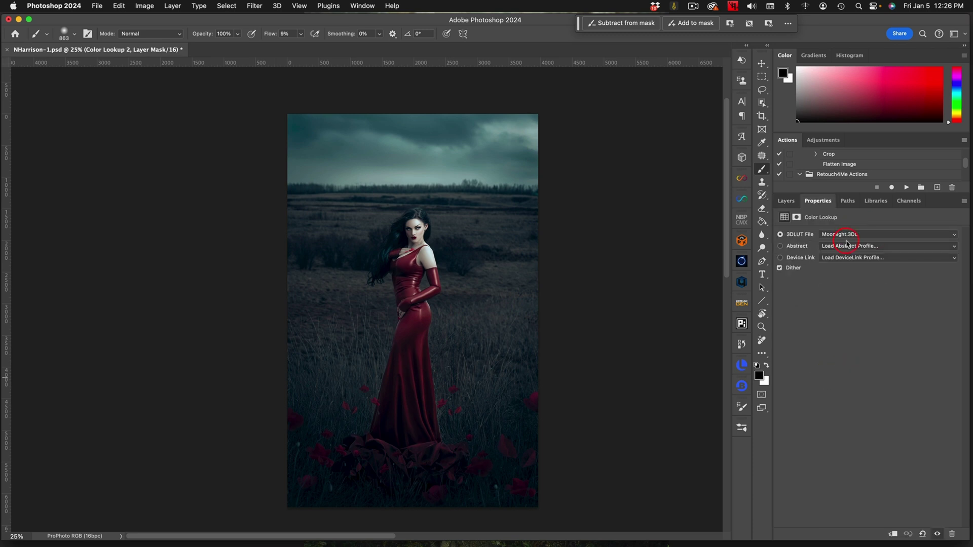
click(845, 235)
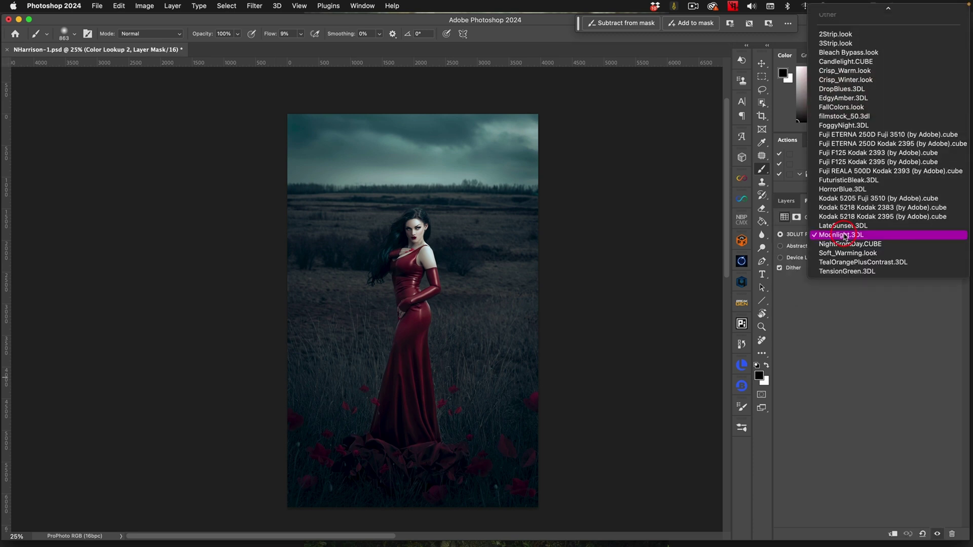
click(847, 236)
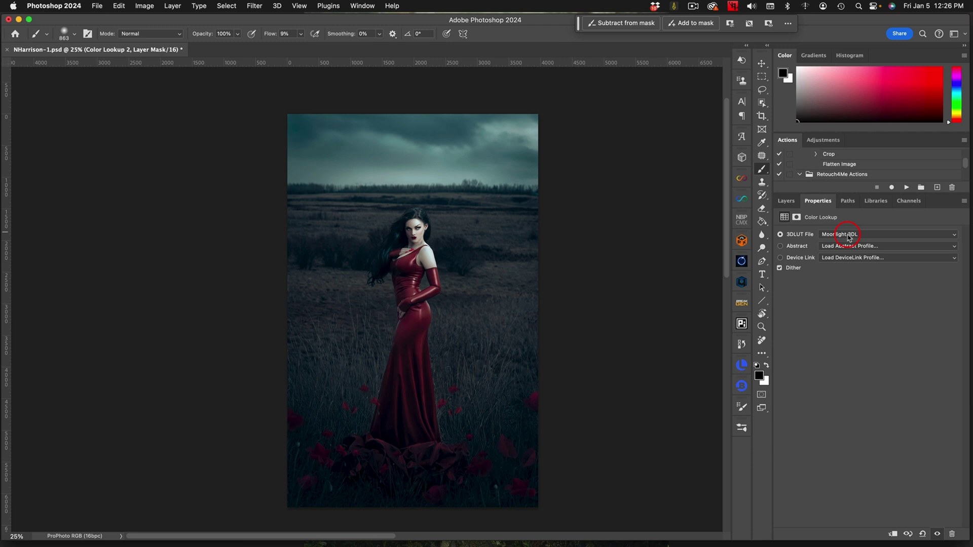
click(849, 236)
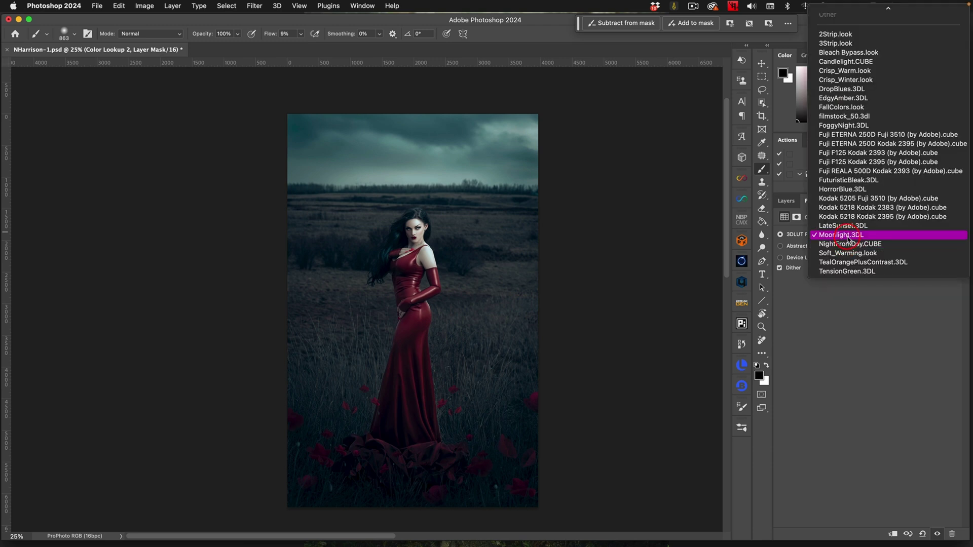
click(851, 244)
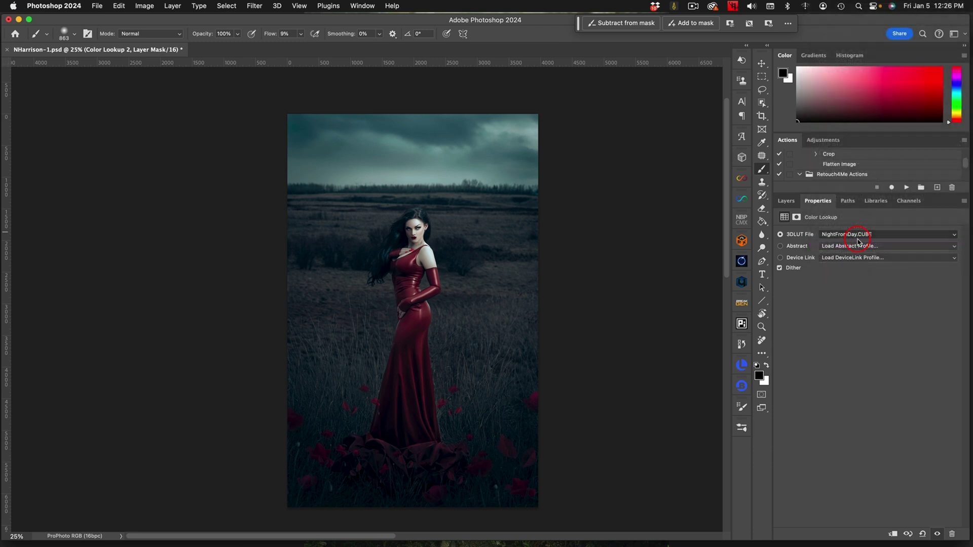
click(786, 201)
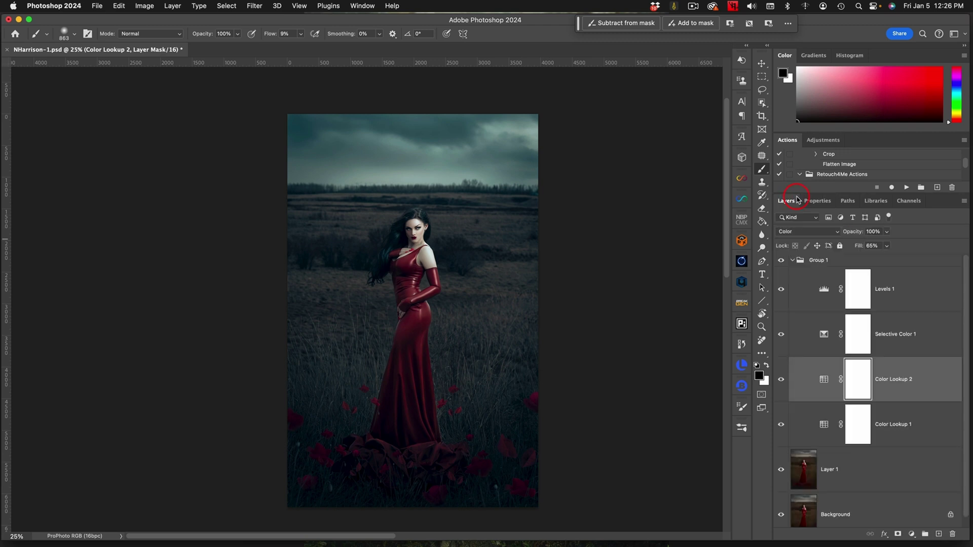
click(887, 247)
mouse_move(886, 260)
mouse_down()
mouse_move(867, 260)
mouse_move(893, 259)
mouse_move(879, 260)
mouse_up()
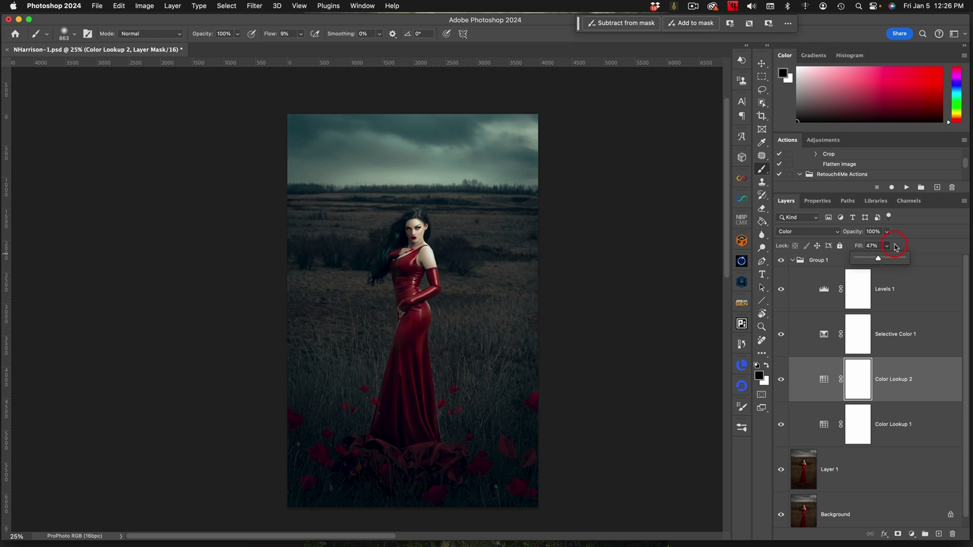
Collapse Group 1 and toggle it off and on to compare against the brown original.
click(792, 261)
click(784, 260)
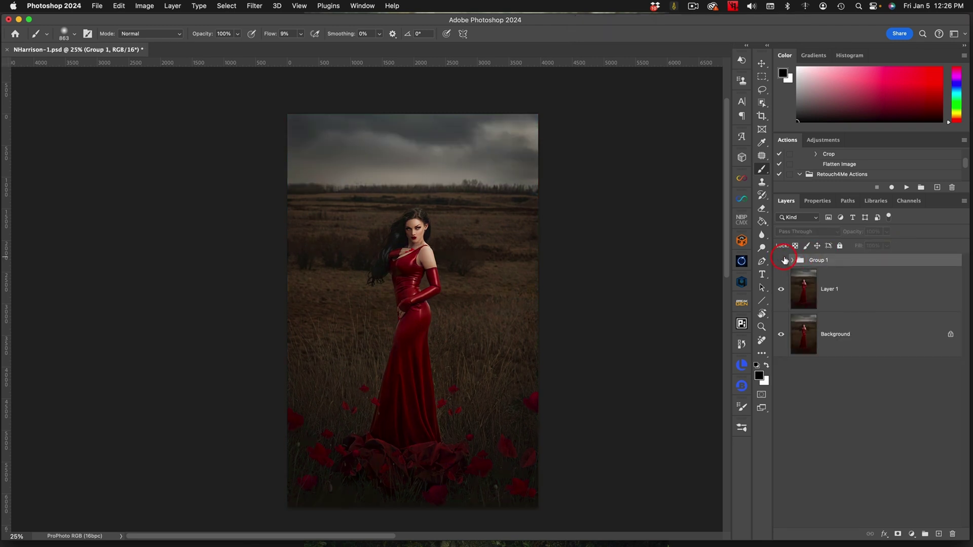
click(785, 260)
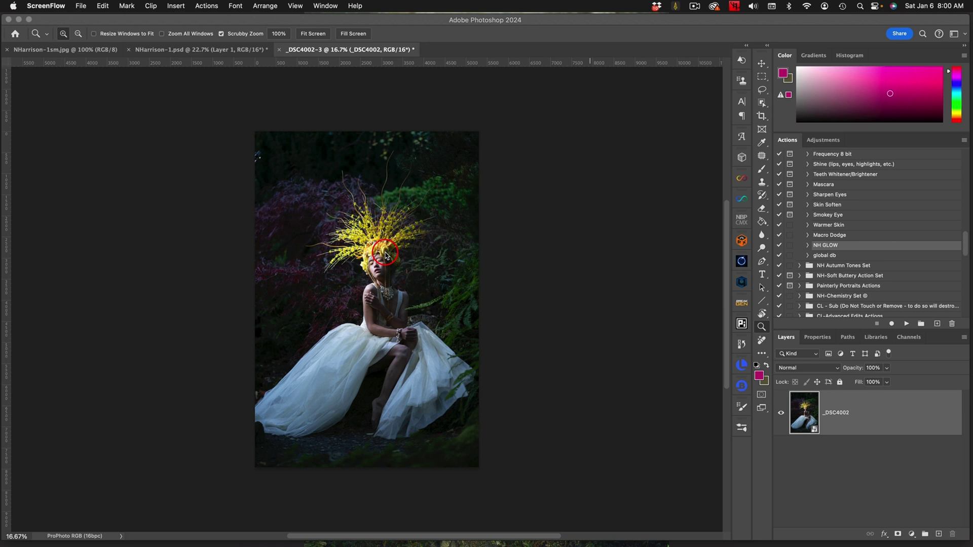
Bring Photoshop back to the front showing the _DSC4002-3 portrait.
click(226, 48)
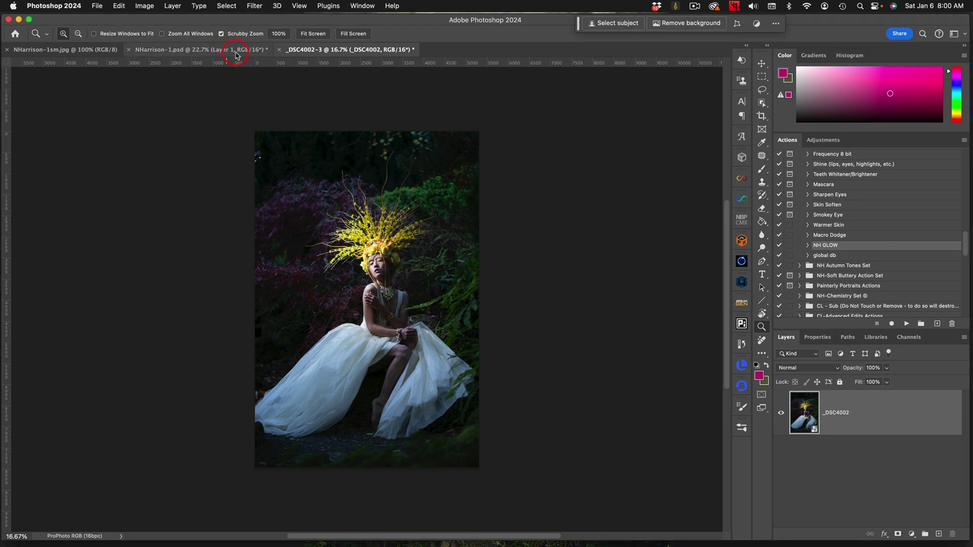
Switch to NHarrison-1.psd and zoom out to 16.67% to see the whole photo.
click(241, 47)
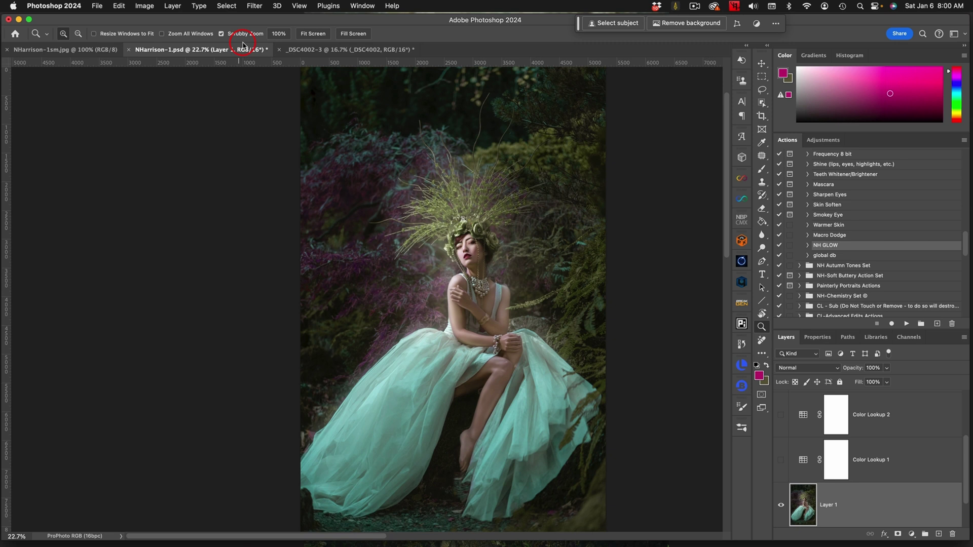
key(super+minus)
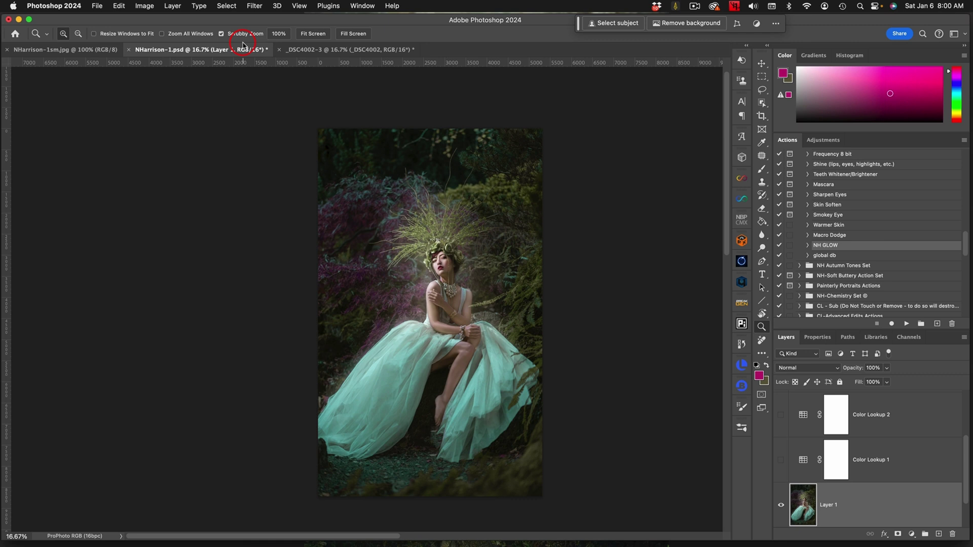
scroll(507, 361, down, 2)
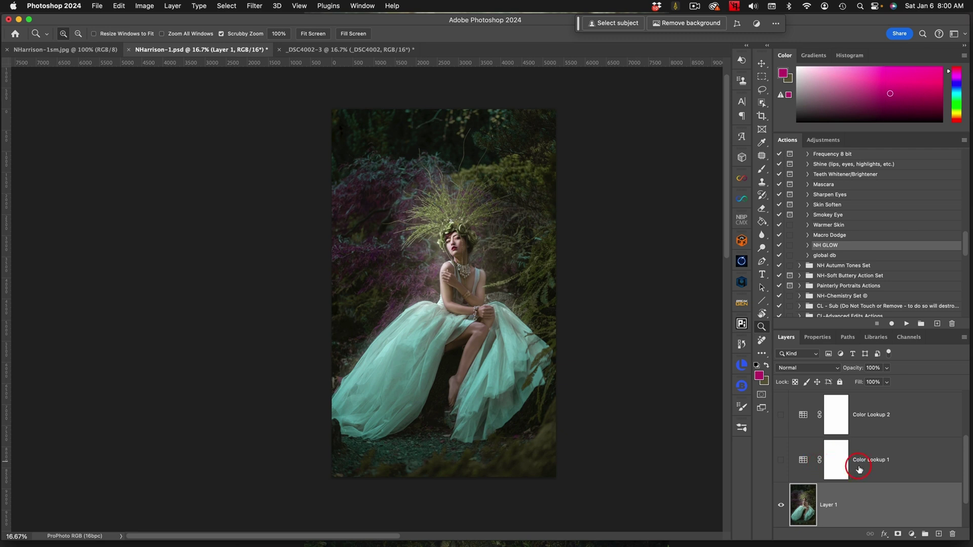
Turn on Color Lookup 1 and review its settings.
click(782, 459)
click(842, 459)
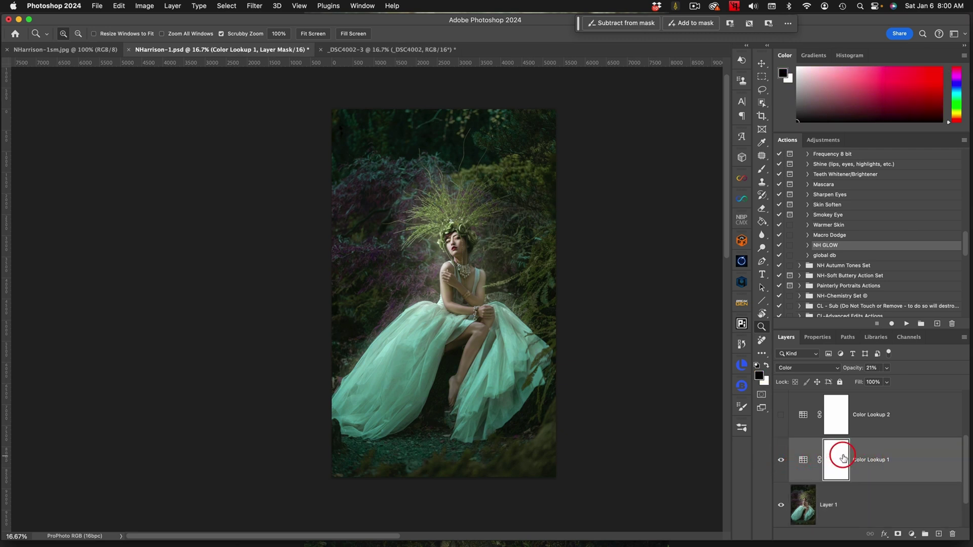
double_click(804, 459)
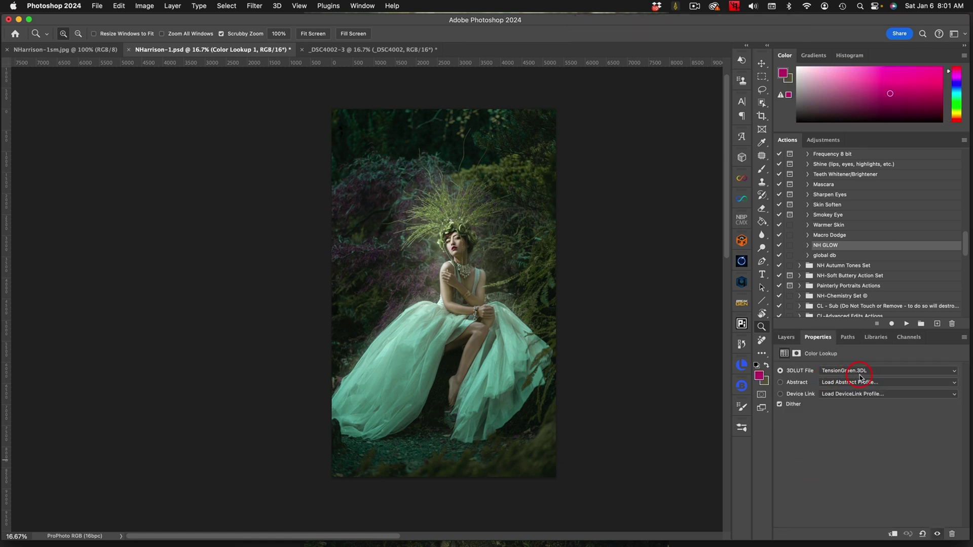
click(786, 337)
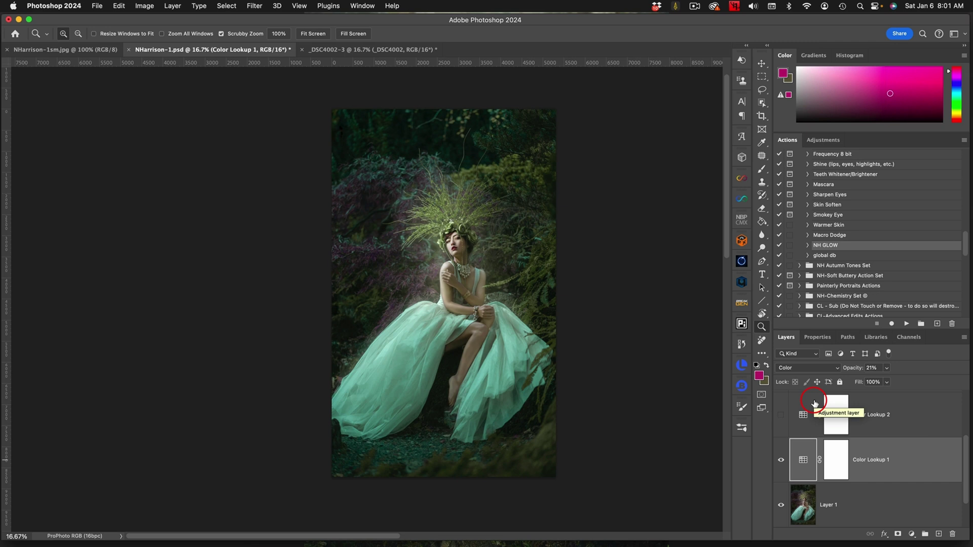
Turn on Color Lookup 2 (2Strip.look, Color mode) and lower its opacity to 46%.
click(781, 414)
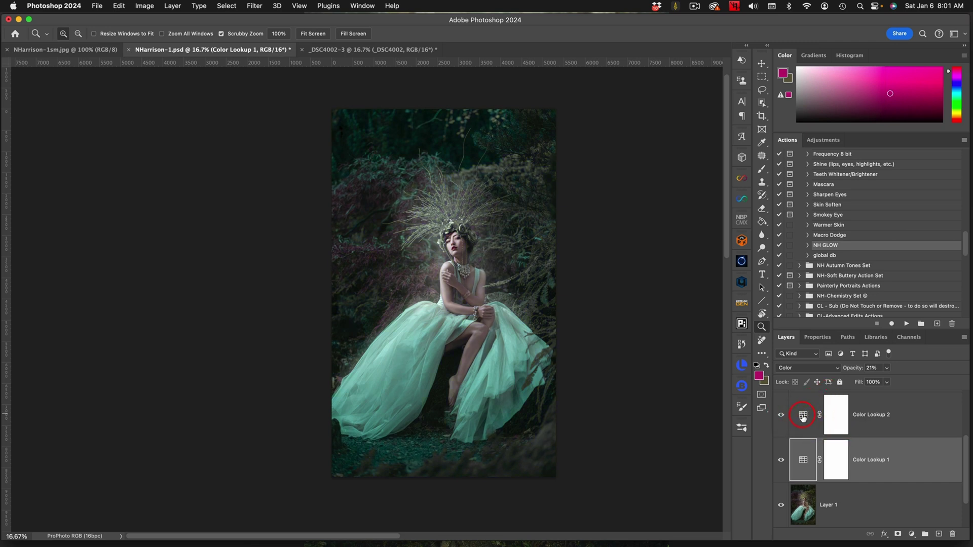
double_click(803, 415)
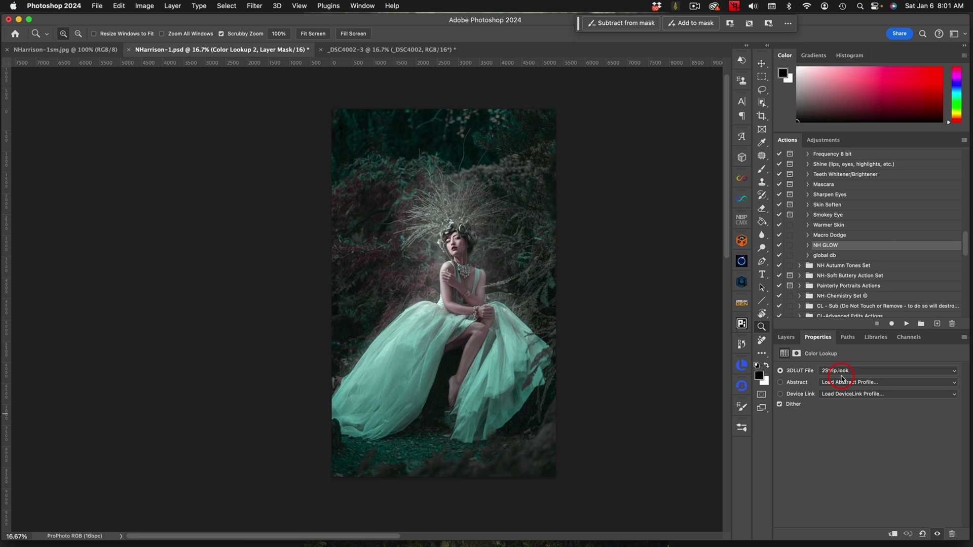
click(786, 337)
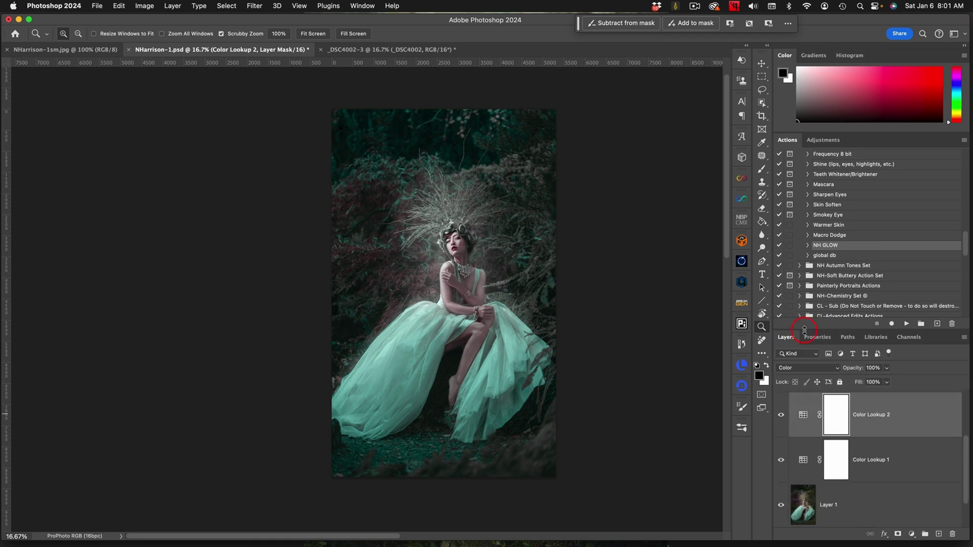
click(887, 369)
drag(888, 381, 861, 381)
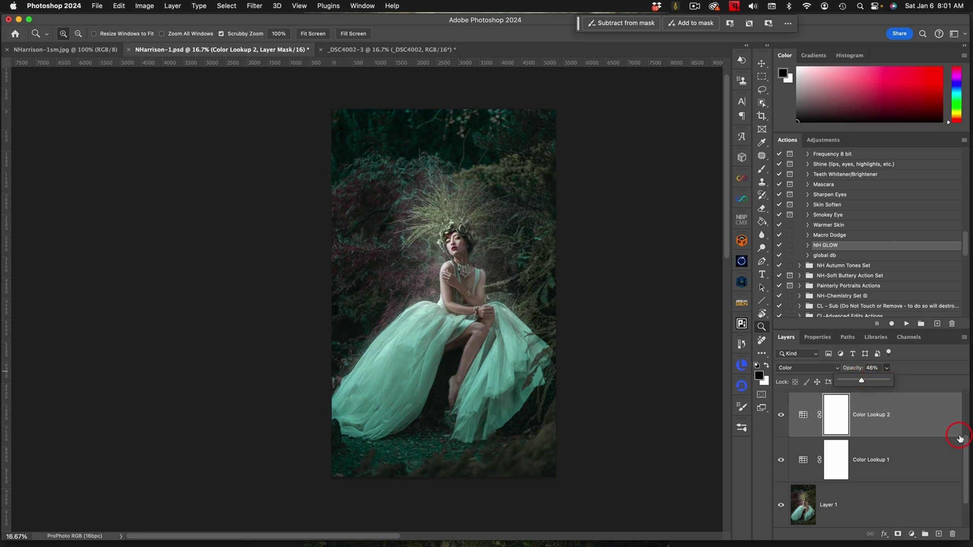
drag(828, 329, 821, 191)
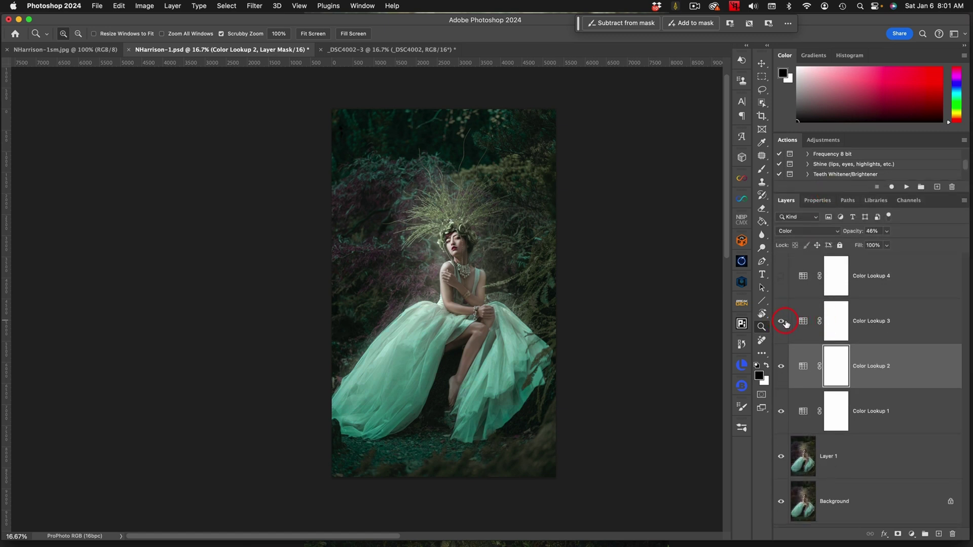
Check Color Lookup 3's look, compare it on and off, and leave it hidden.
click(804, 322)
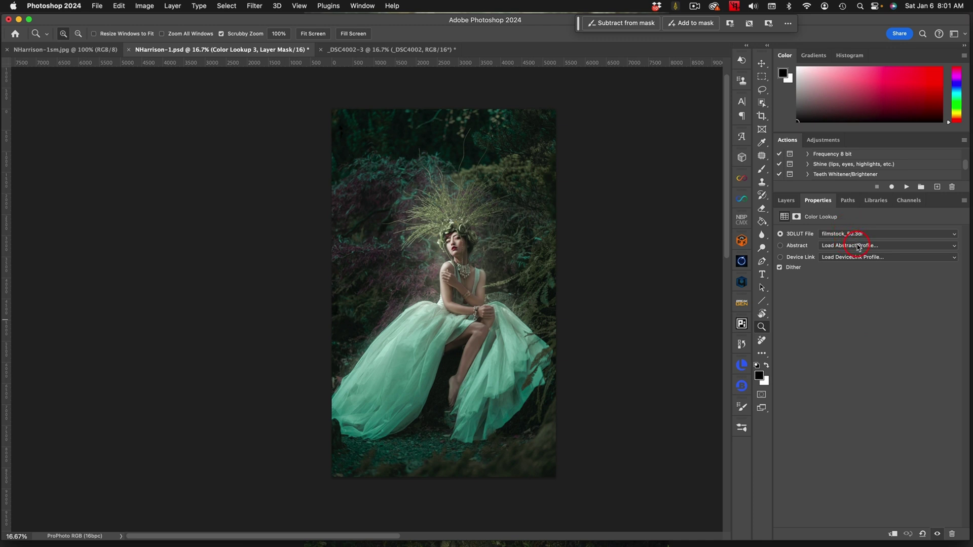
click(786, 200)
click(782, 322)
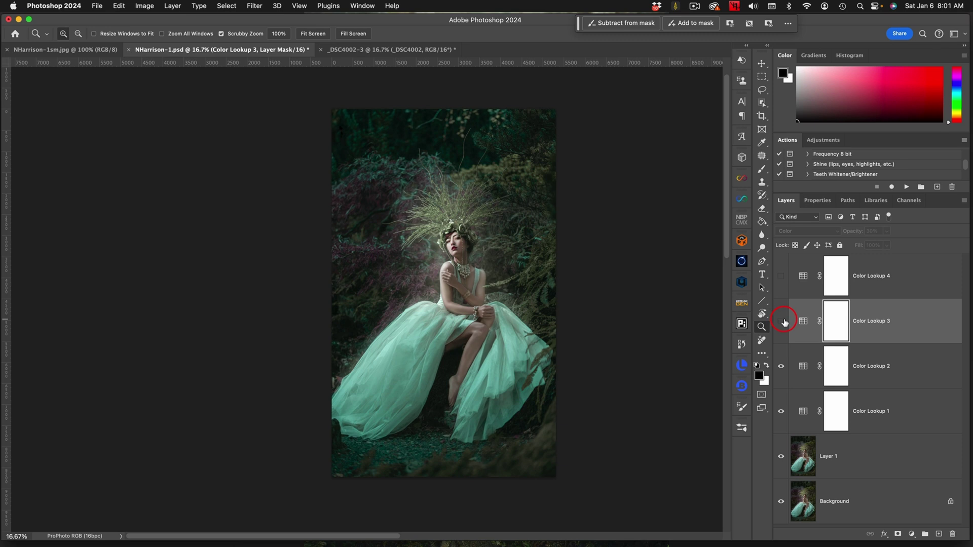
click(783, 321)
click(785, 321)
Show Color Lookup 4's HorrorBlue look and raise its opacity from 9% to 39%.
click(781, 276)
double_click(803, 276)
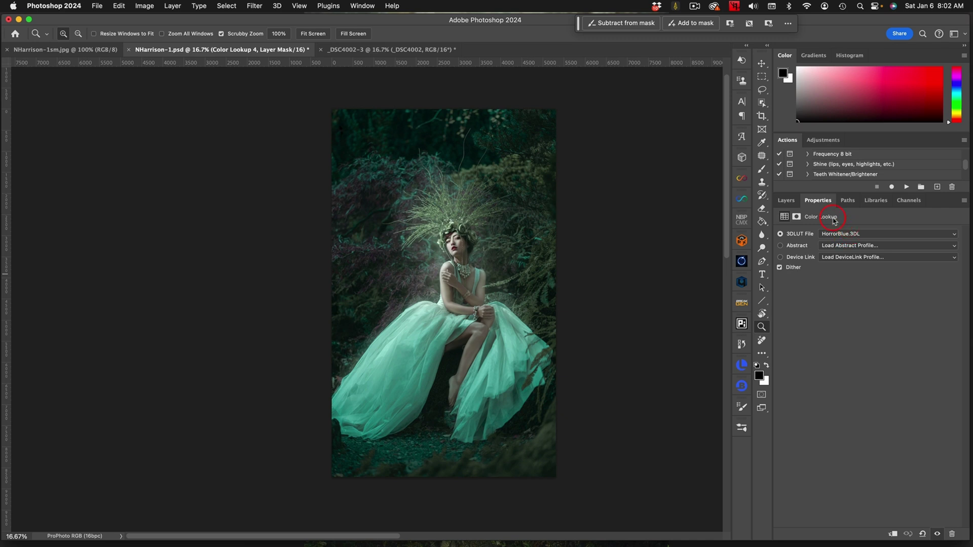
click(795, 199)
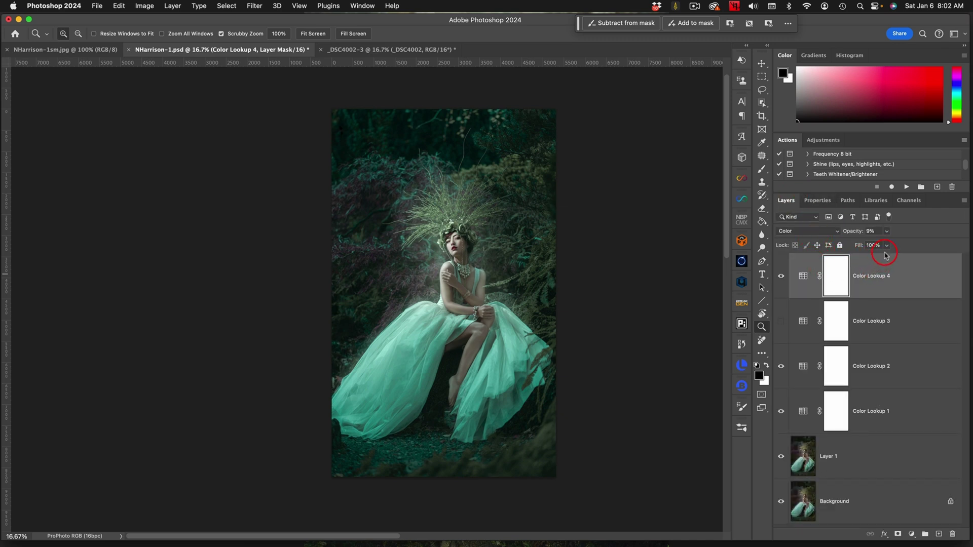
mouse_move(887, 232)
mouse_down()
mouse_move(891, 244)
mouse_move(906, 243)
mouse_move(886, 248)
mouse_up()
click(781, 275)
Make Color Lookup 4 visible again and scroll down the layer list.
click(782, 276)
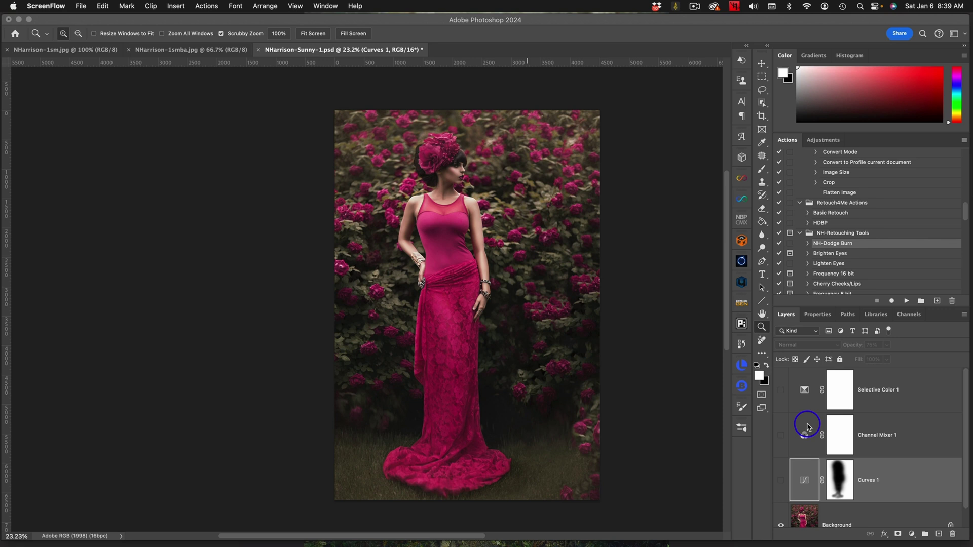
scroll(808, 427, down, 2)
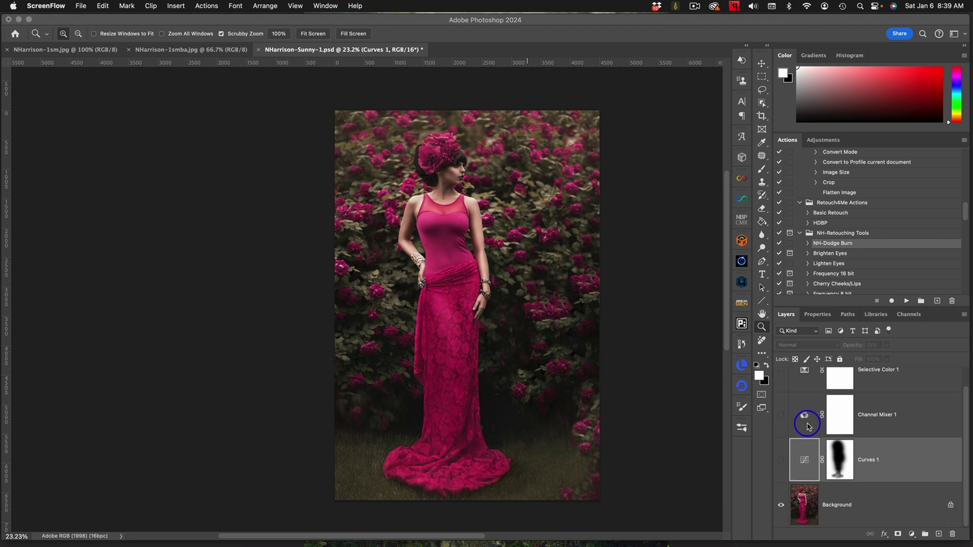
Switch on the Curves 1 adjustment and review its settings.
click(567, 238)
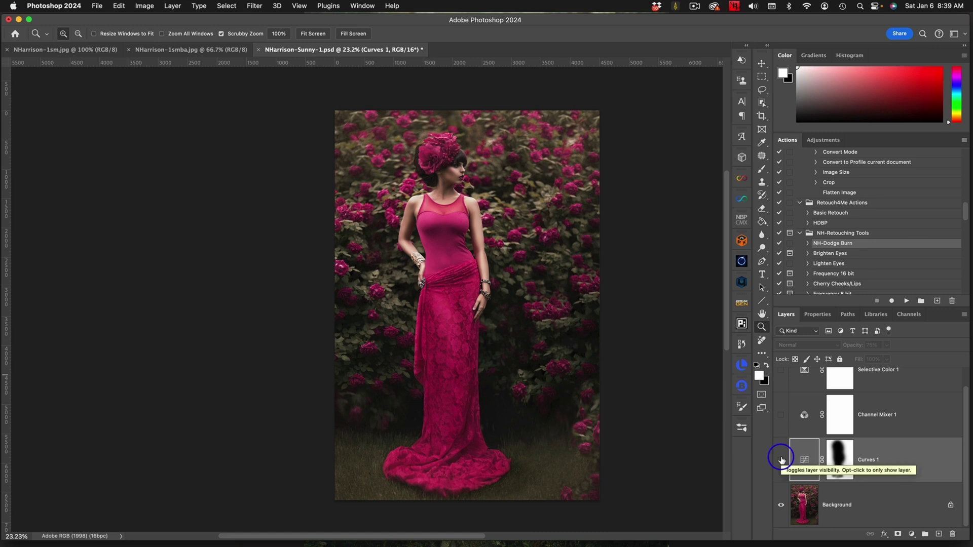
click(781, 459)
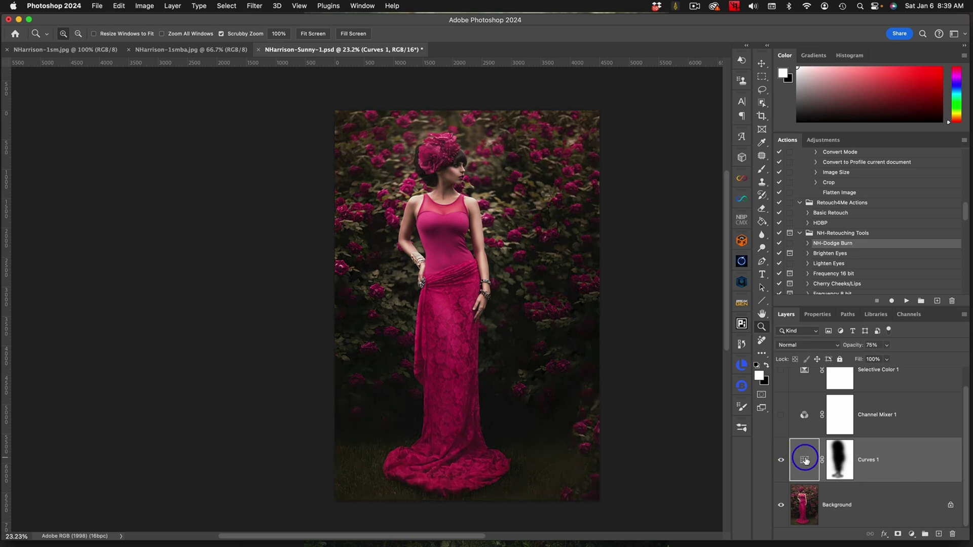
double_click(804, 459)
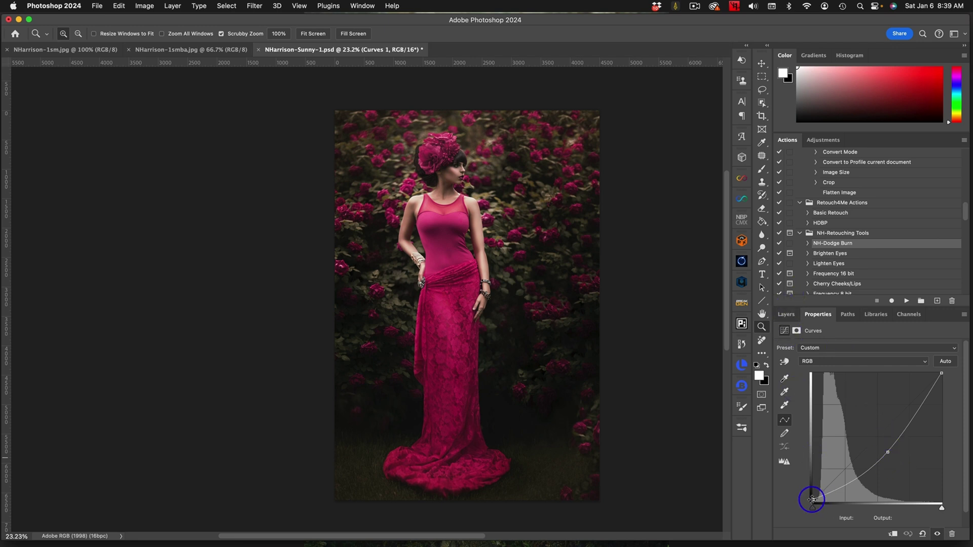
click(786, 316)
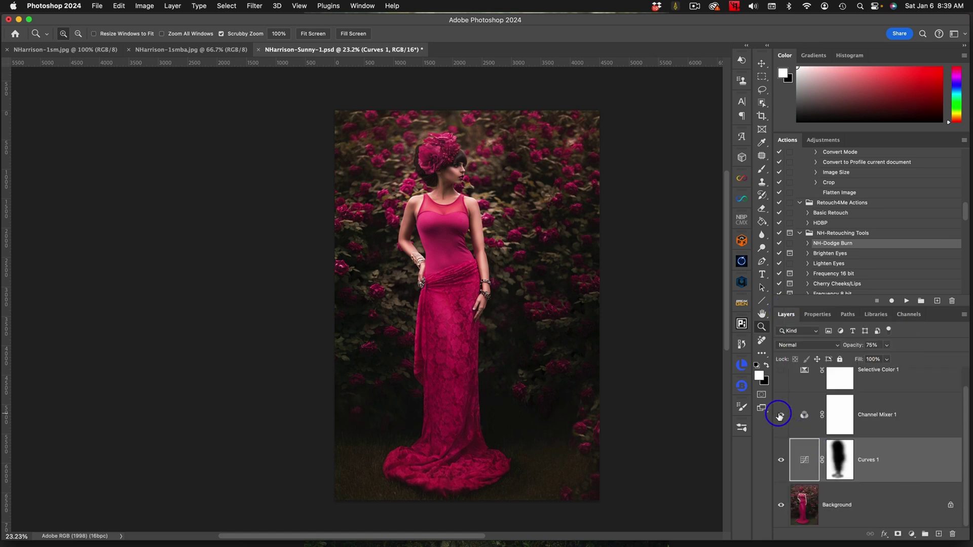
Set Channel Mixer 1's Red value to +99 and switch on Selective Color 1.
double_click(804, 415)
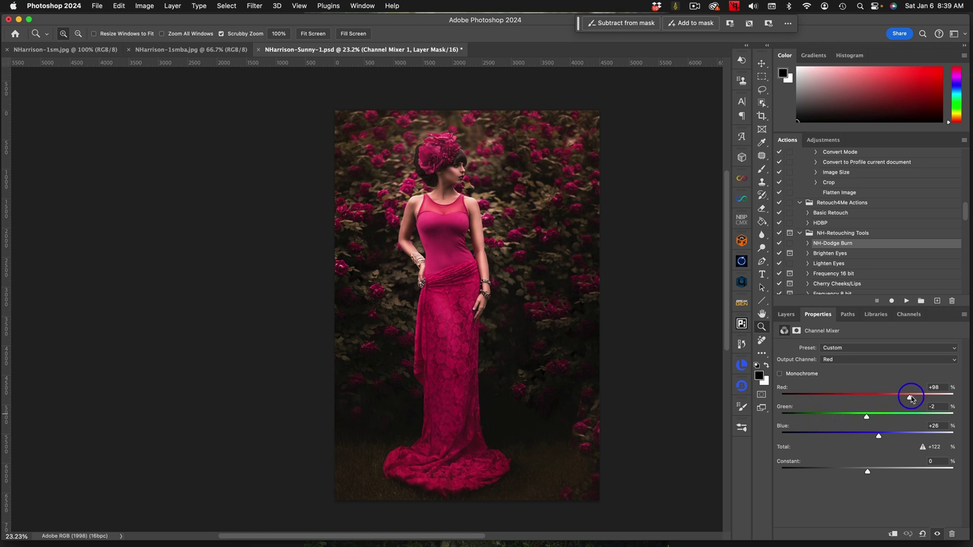
drag(910, 398, 910, 398)
click(789, 314)
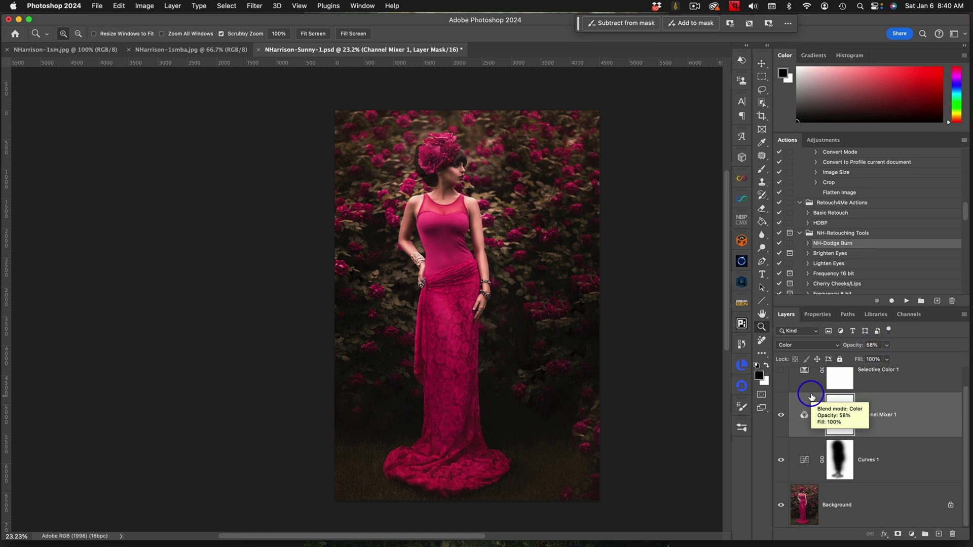
scroll(806, 391, up, 1)
click(781, 385)
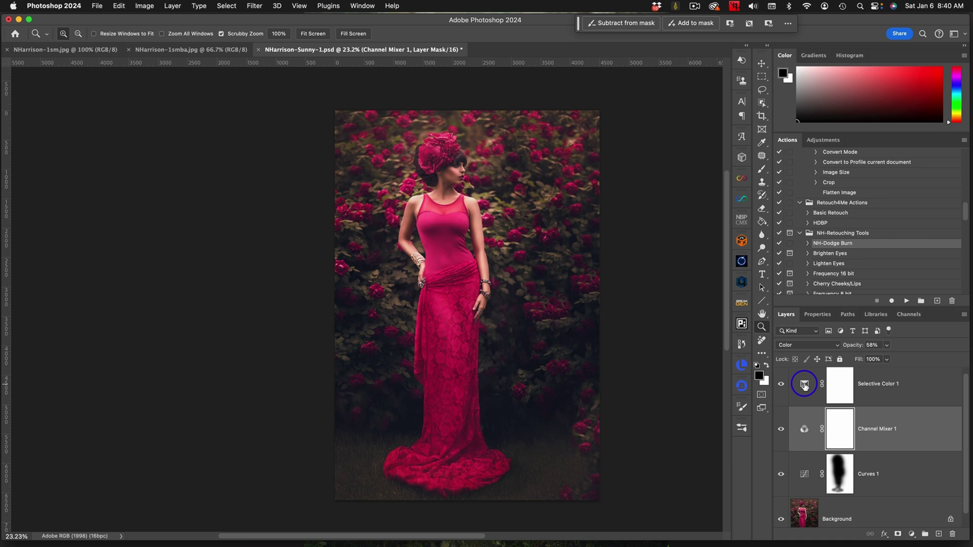
double_click(804, 385)
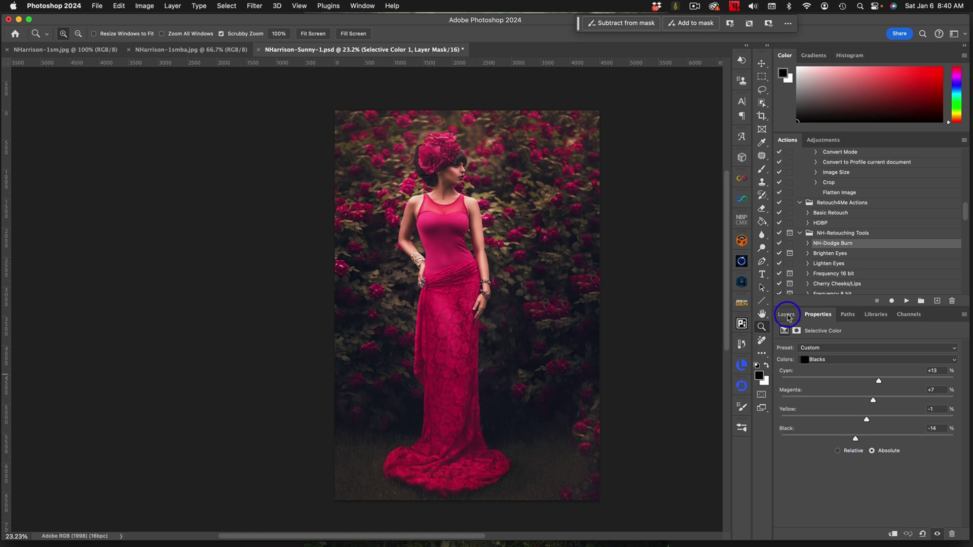
click(787, 315)
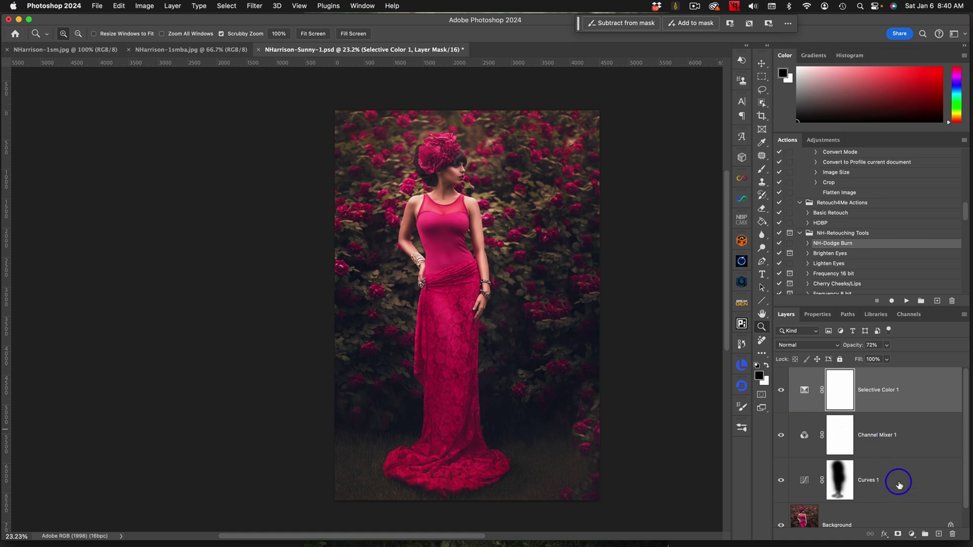
Group Curves 1, Channel Mixer 1 and Selective Color 1 into Group 1, comparing it off and on.
shift+click(899, 485)
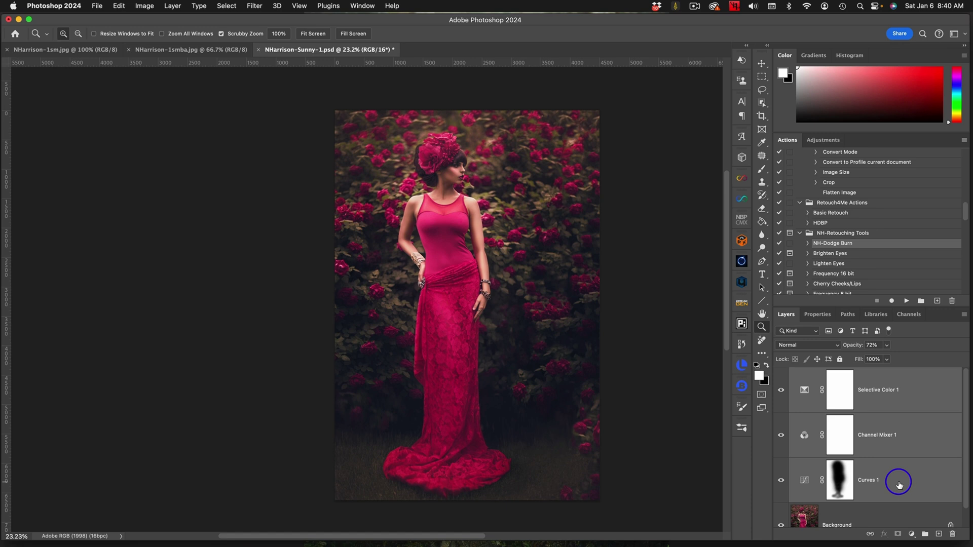
key(super+g)
click(780, 374)
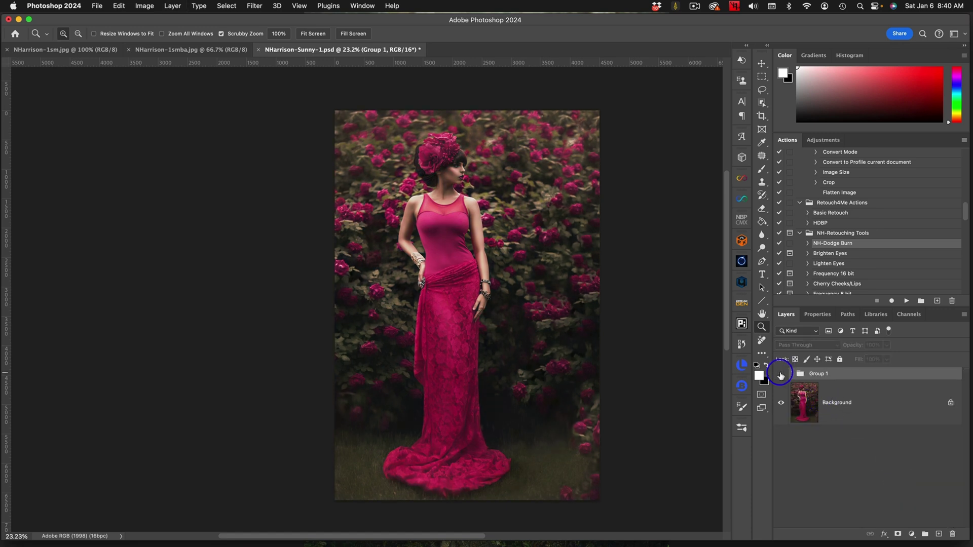
click(781, 374)
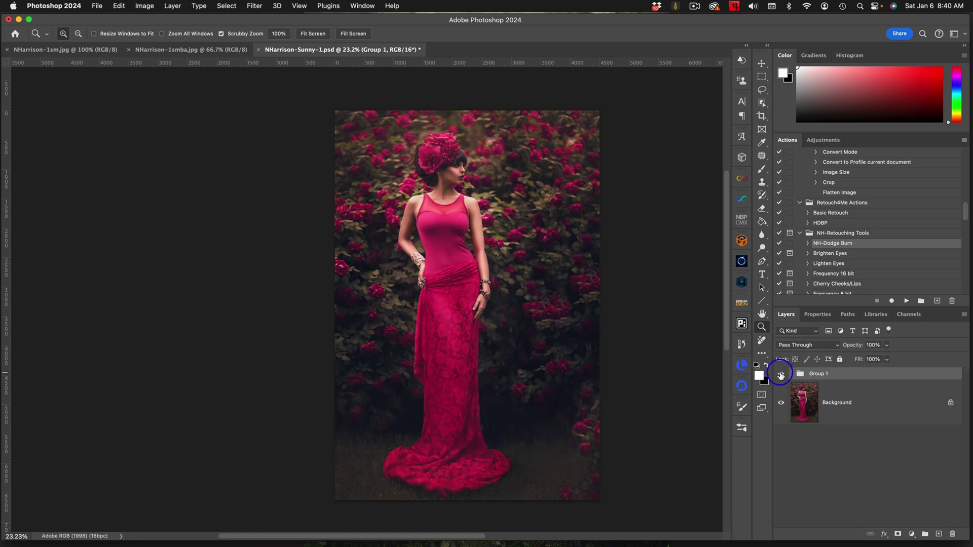